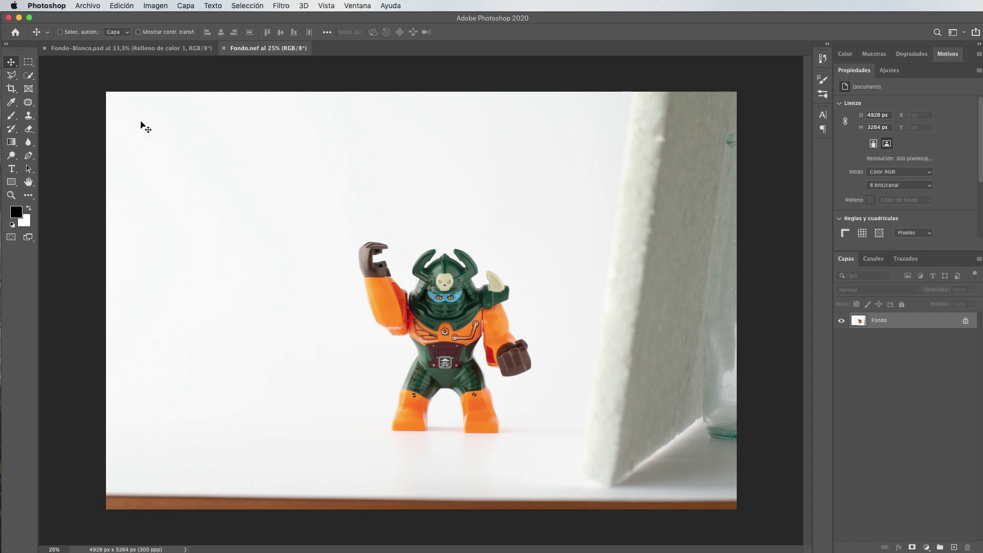
In Fondo-Blanco.psd, show the white Relleno de color 1 fill and centre the figure on the canvas.
click(134, 51)
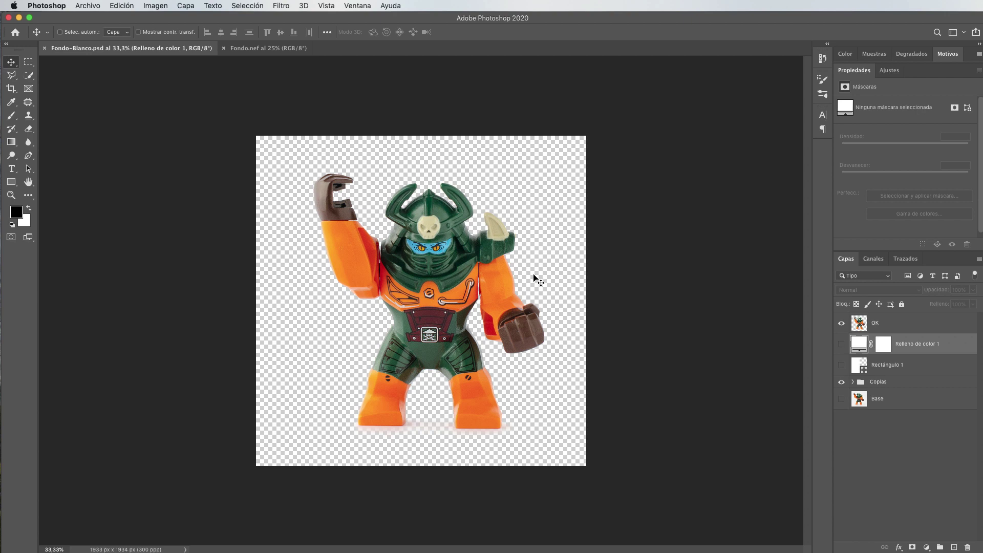
click(841, 344)
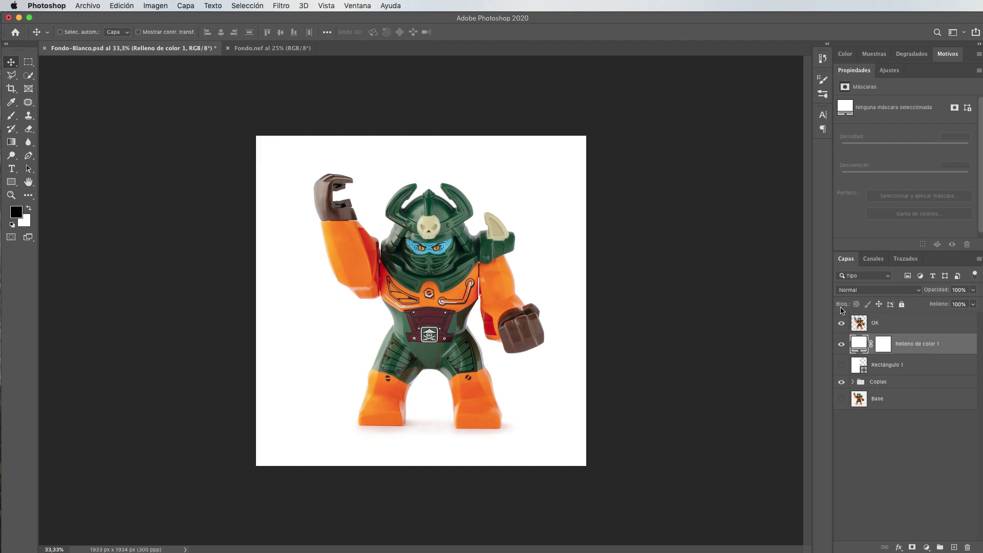
click(885, 324)
mouse_move(446, 307)
mouse_down()
mouse_move(453, 331)
mouse_move(457, 304)
mouse_up()
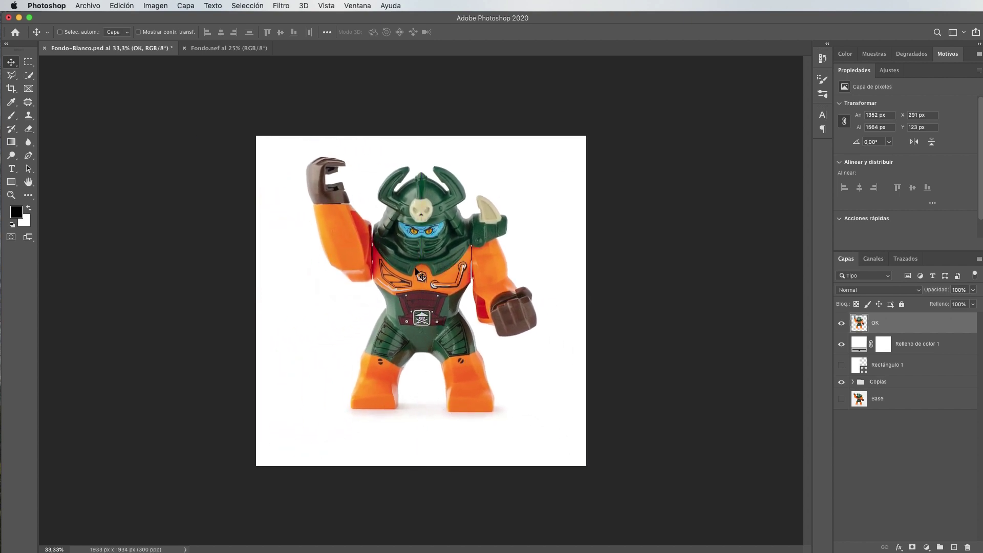
mouse_move(457, 304)
mouse_down()
mouse_move(429, 306)
mouse_move(435, 286)
mouse_up()
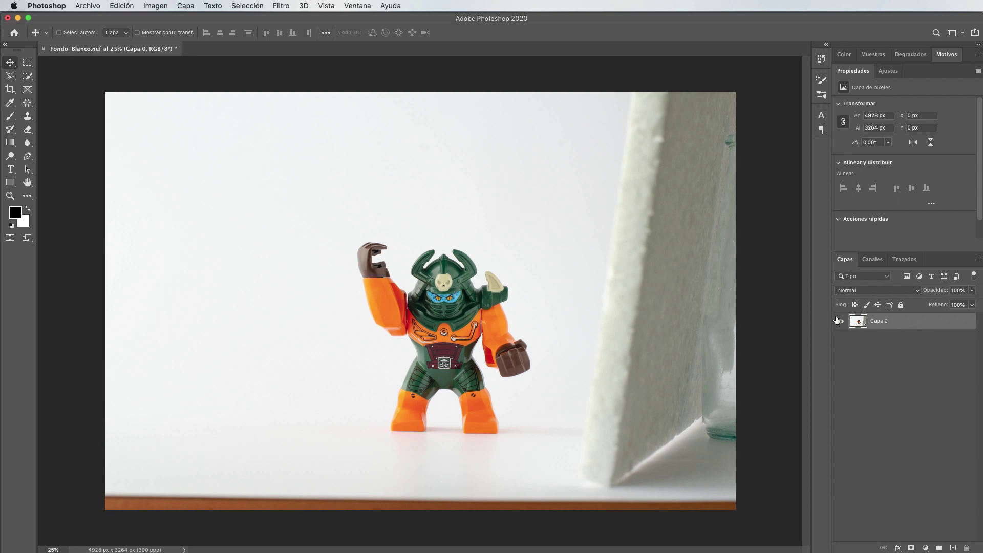
Duplicate the Capa 0 photo layer and name the copy 01.
drag(924, 324, 954, 548)
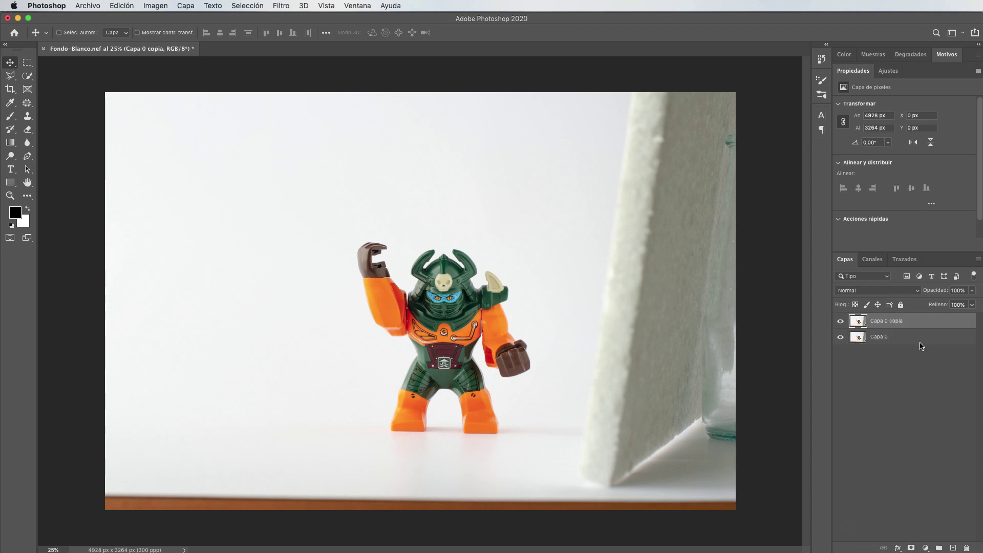
double_click(891, 322)
text(01)
key(Tab)
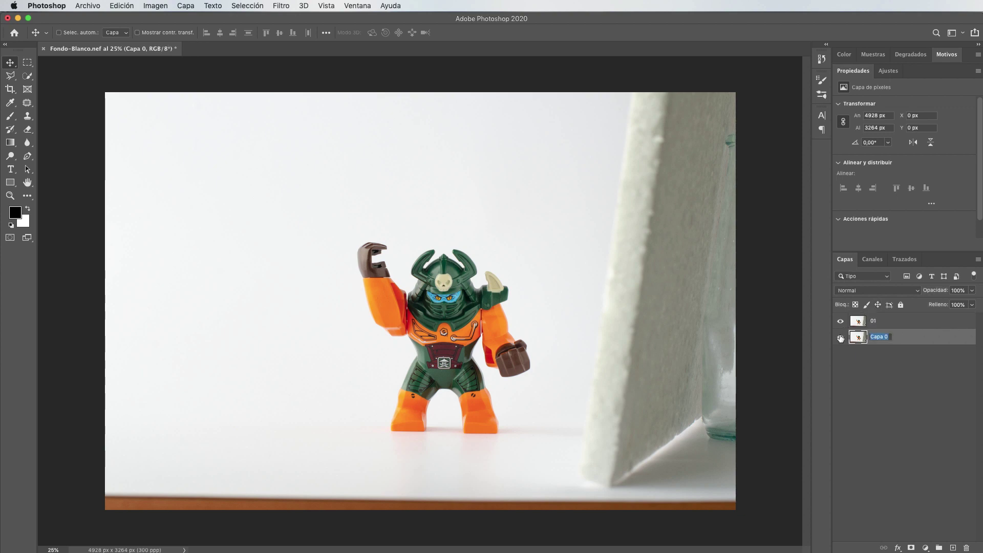
key(Return)
Rename the original layer Base and hide it.
double_click(879, 336)
text(Base)
key(shift+Tab)
key(Return)
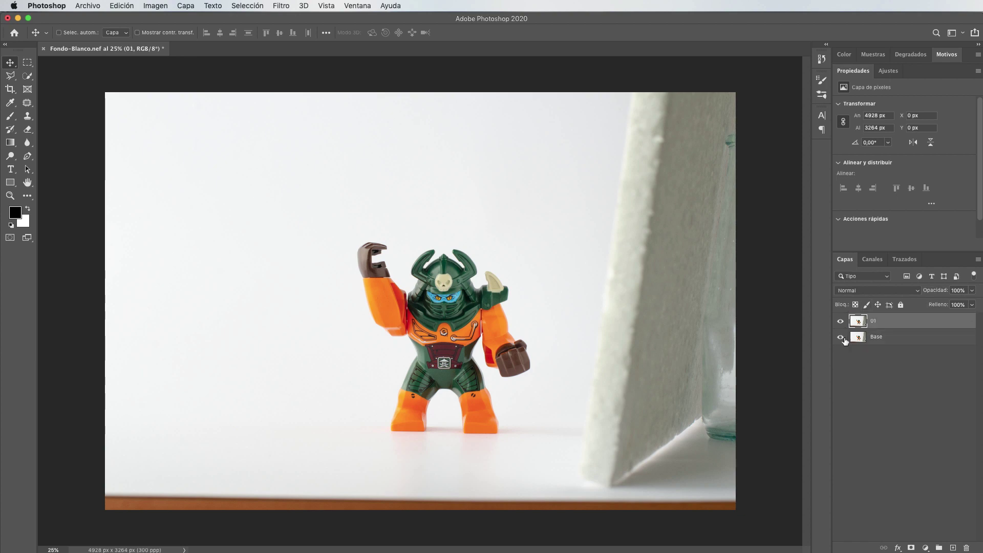
click(840, 337)
Draw a white rectangle shape, Rectángulo 1, from the photo's top-left corner down to the bottom edge.
click(11, 185)
right_click(12, 183)
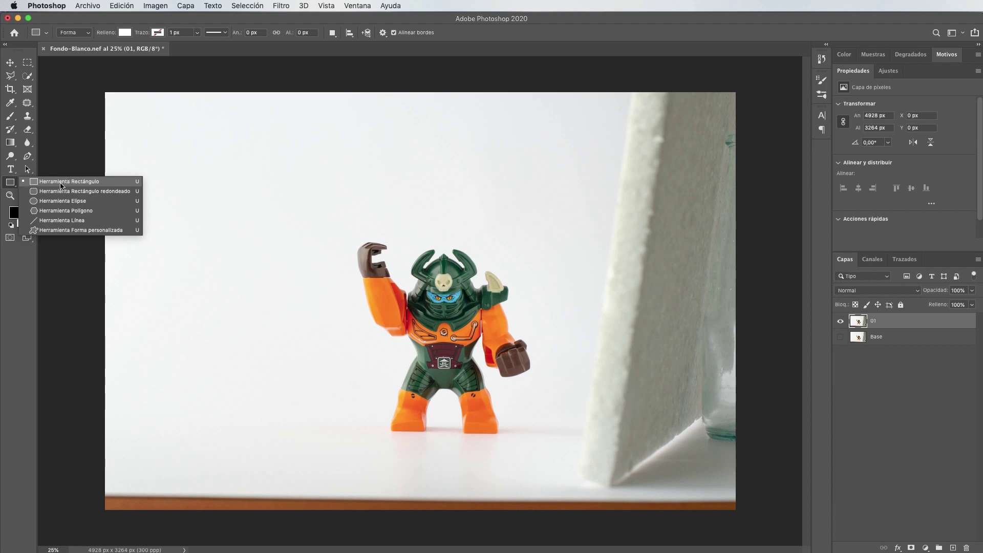
click(110, 181)
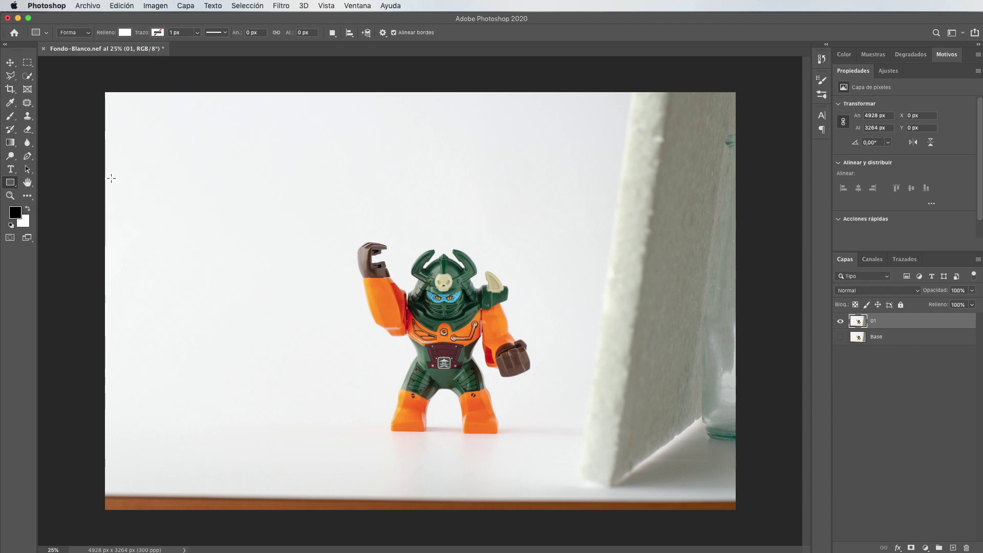
click(89, 33)
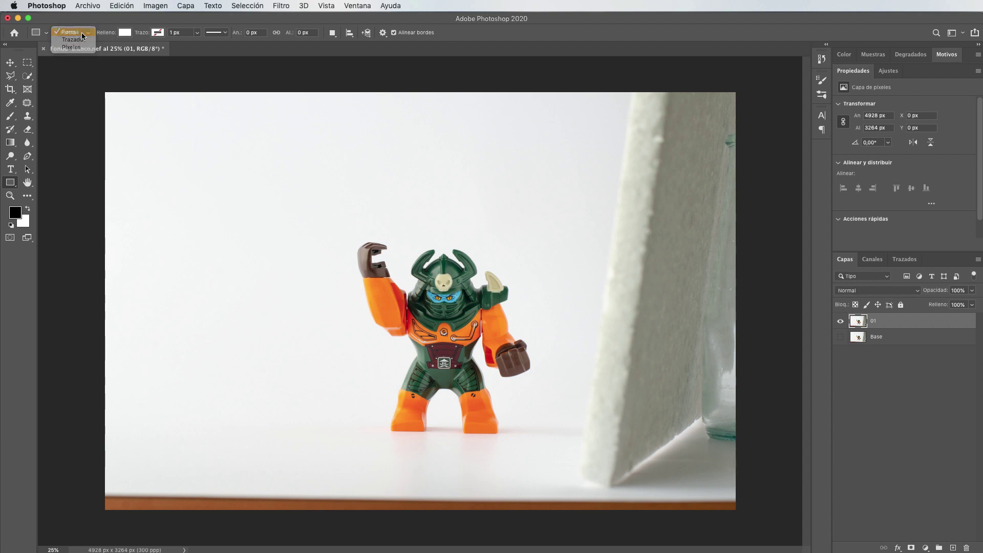
drag(97, 82, 264, 327)
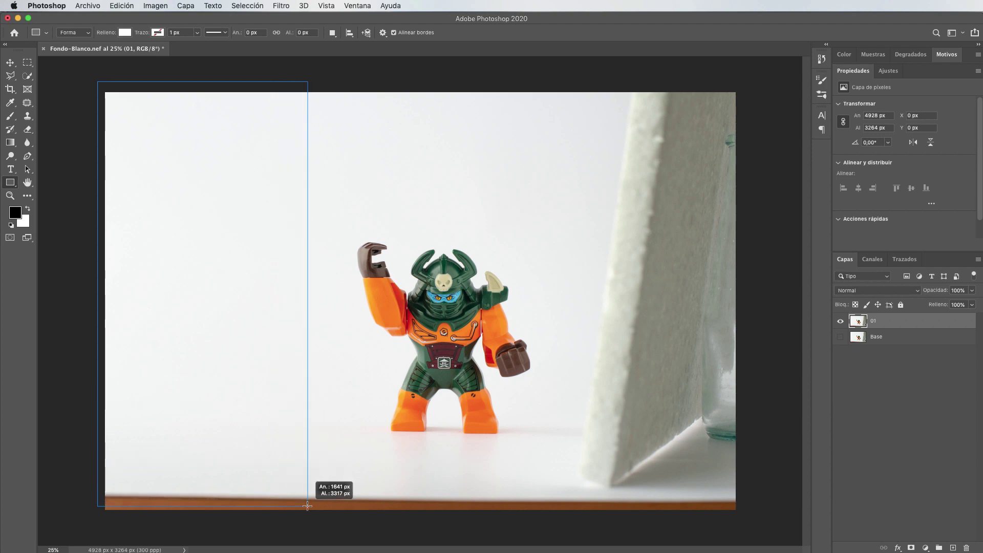
drag(263, 327, 329, 482)
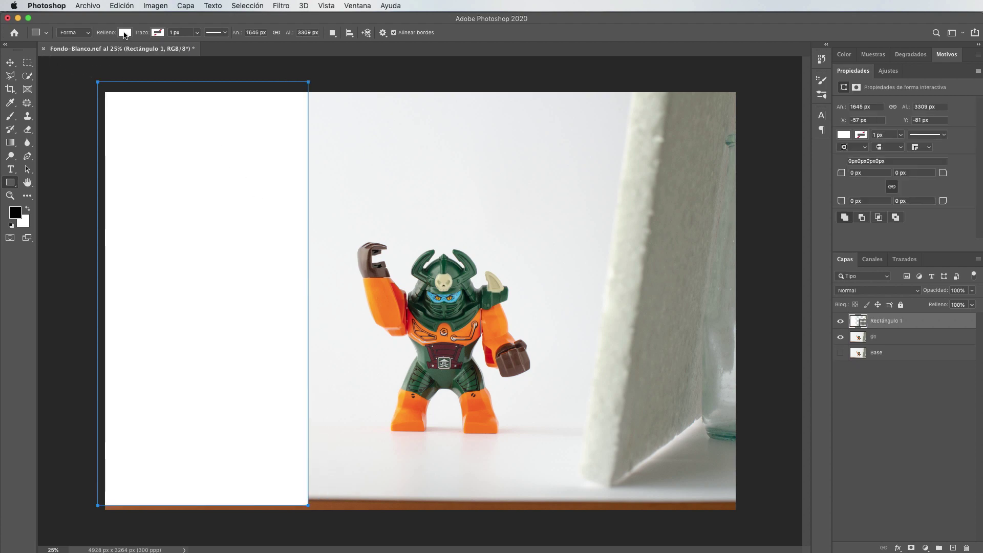
click(9, 62)
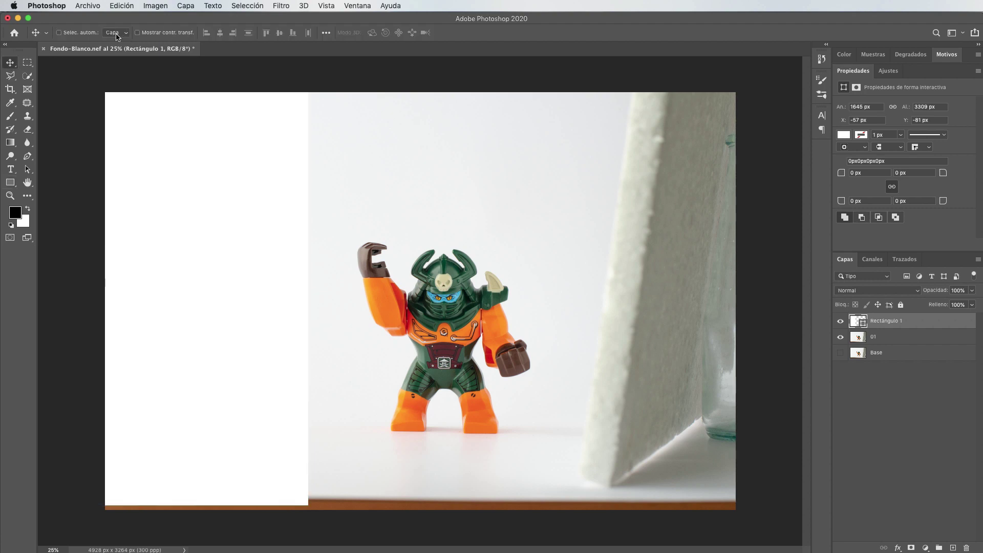
double_click(854, 323)
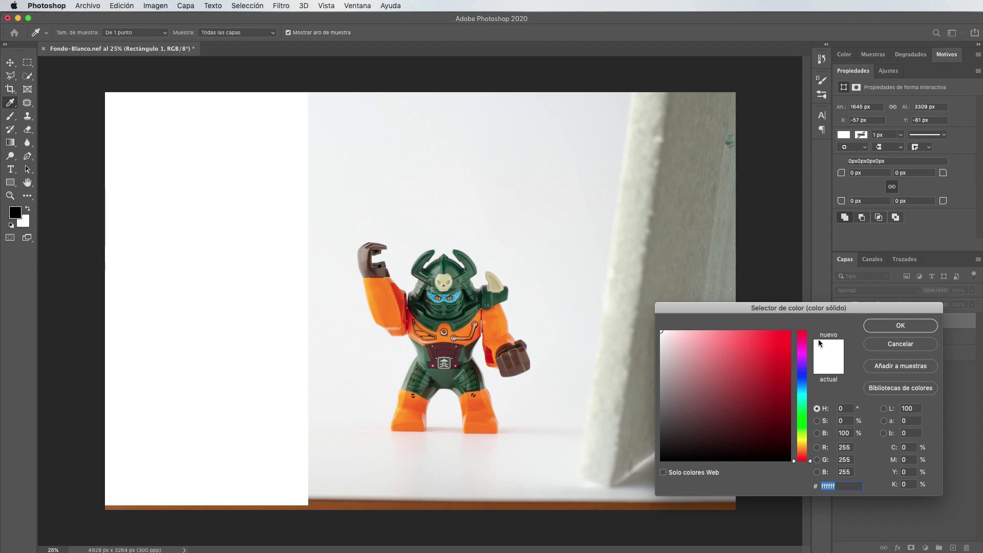
drag(676, 336, 665, 331)
drag(816, 318, 547, 125)
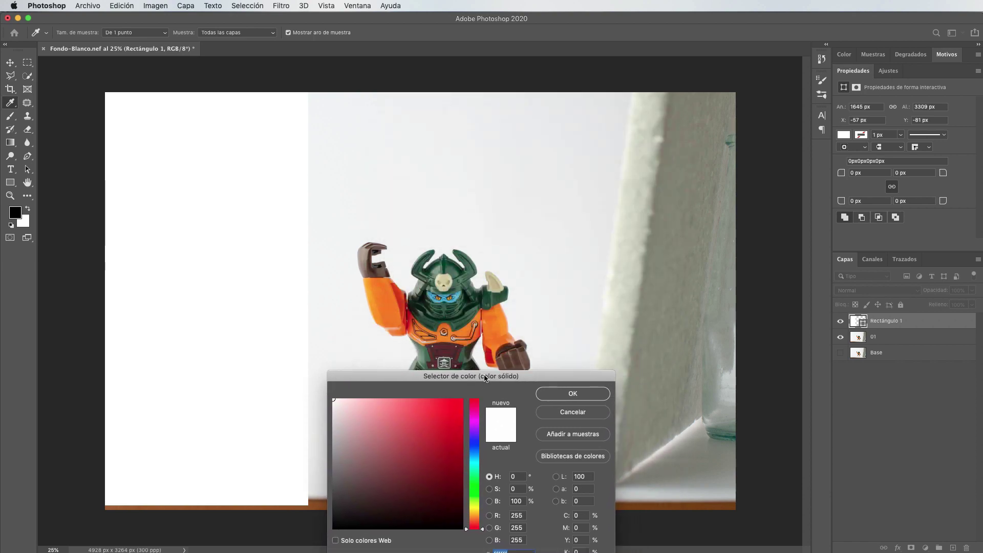
drag(547, 125, 475, 377)
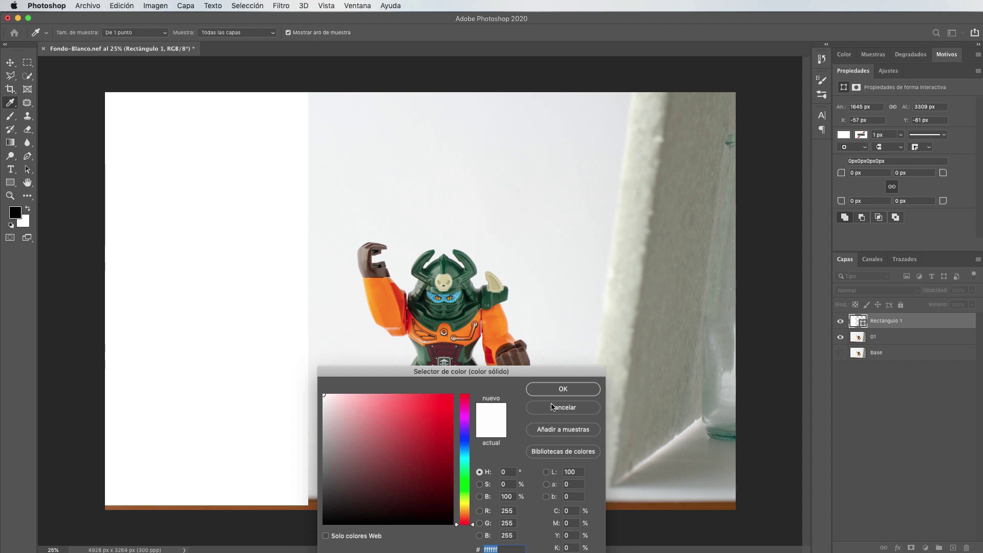
drag(388, 377, 445, 227)
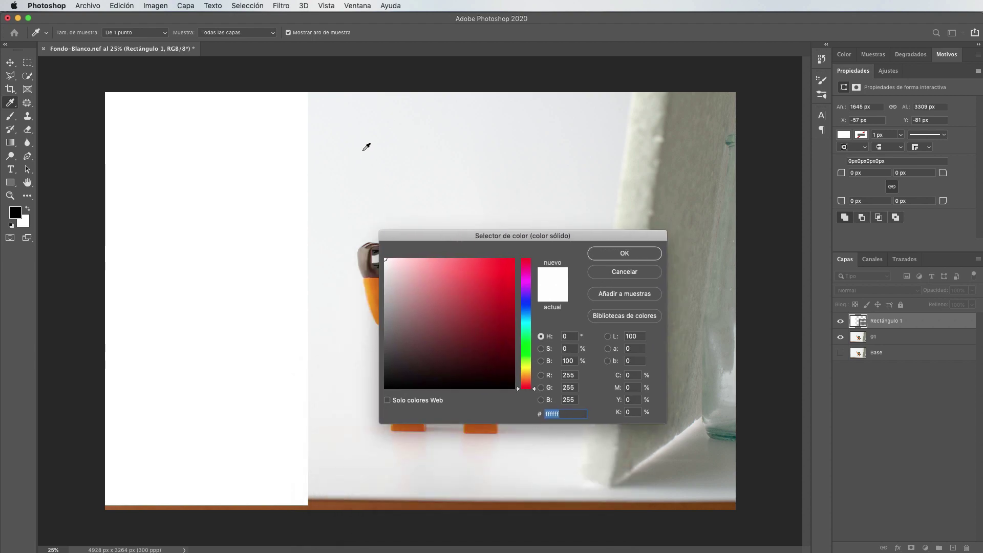
mouse_move(387, 263)
mouse_down()
mouse_move(385, 272)
mouse_move(396, 258)
mouse_up()
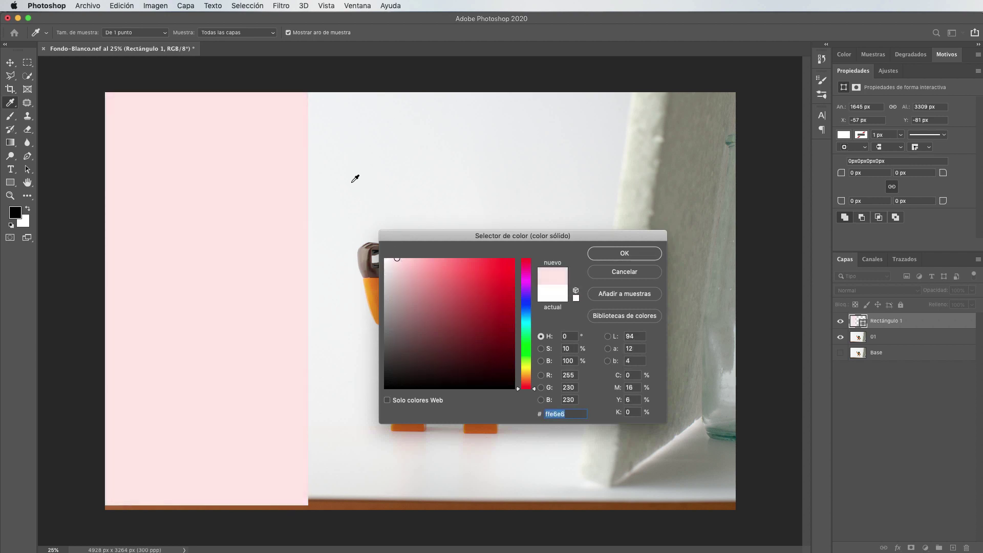
click(329, 169)
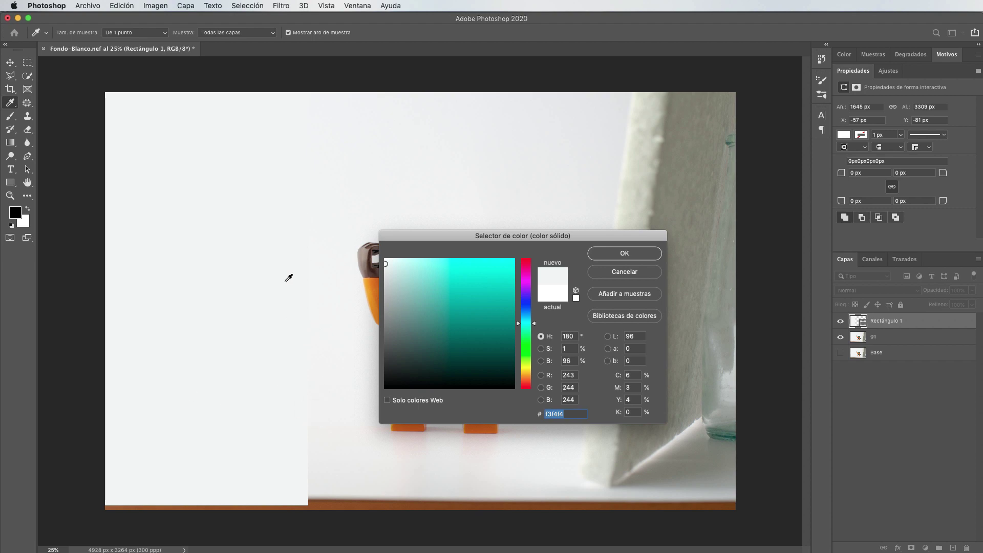
click(384, 260)
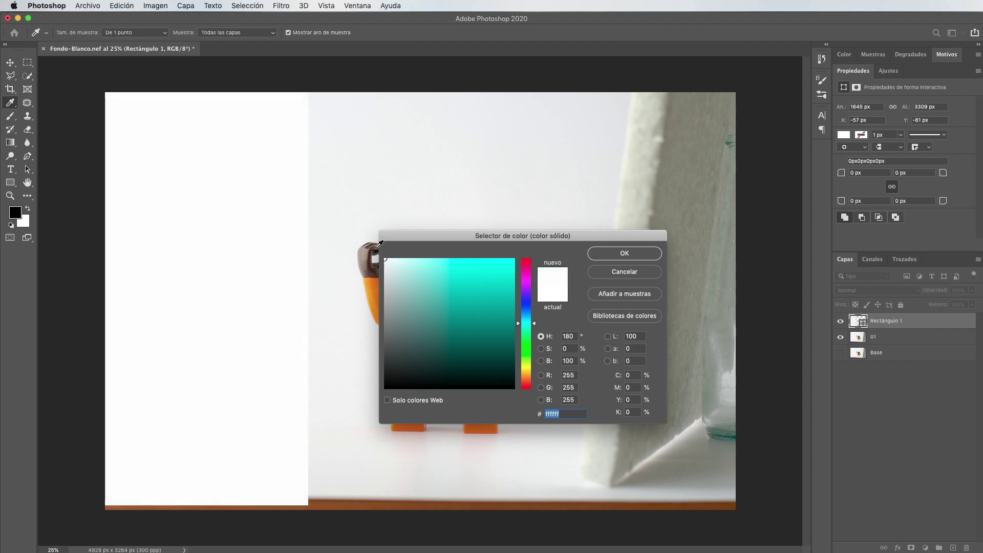
drag(495, 237, 576, 360)
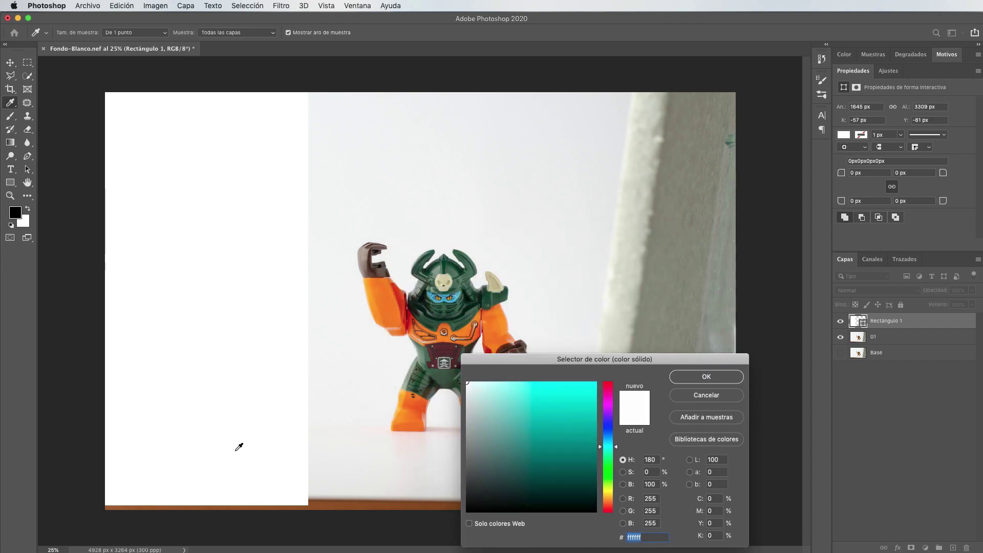
drag(516, 359, 460, 265)
click(653, 288)
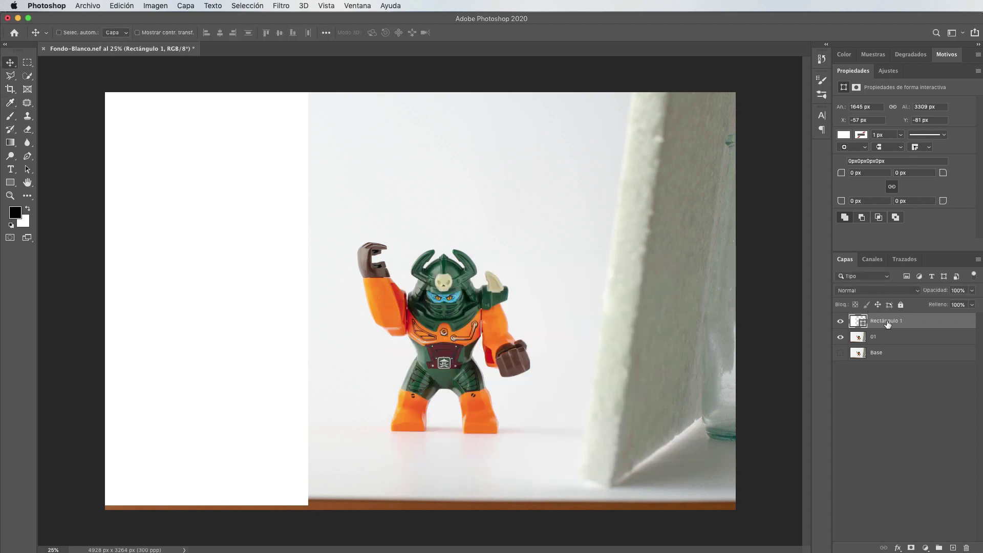
Move Rectángulo 1 below layer 01, hide it, and select 01.
drag(884, 322, 880, 340)
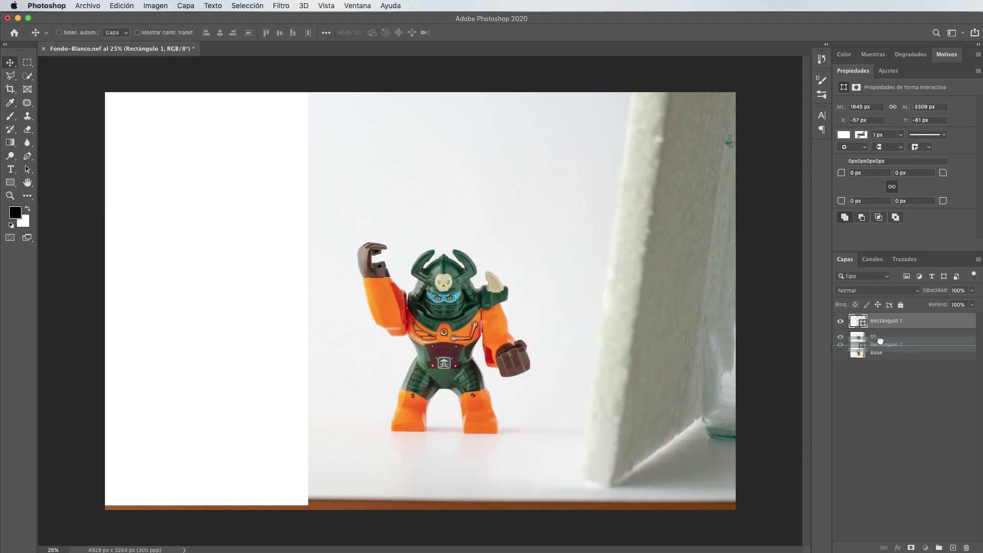
drag(880, 341, 879, 342)
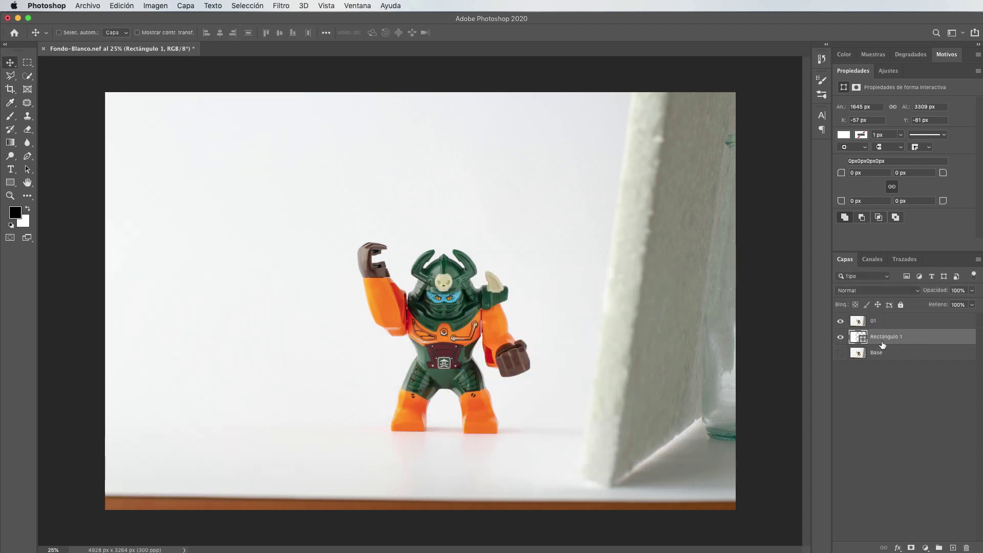
click(840, 338)
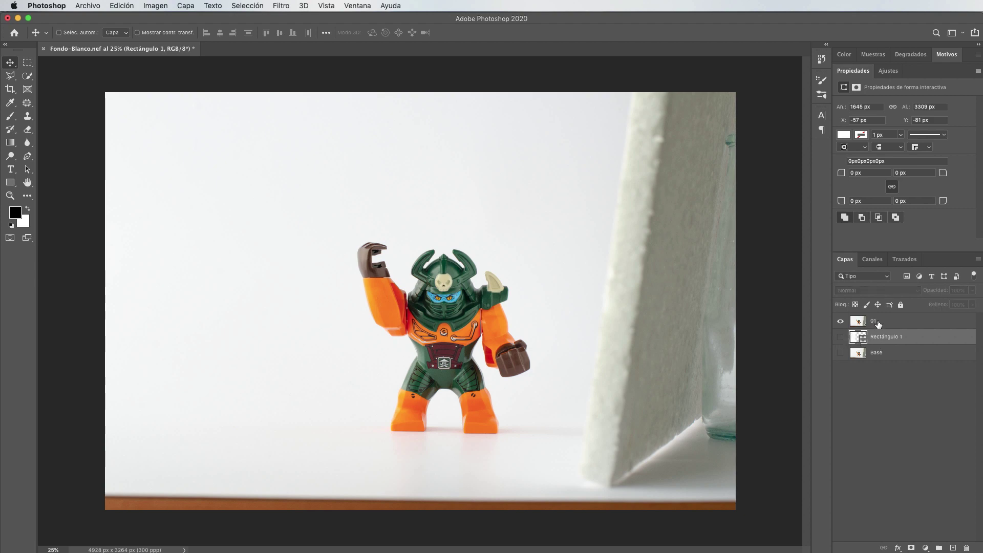
click(878, 321)
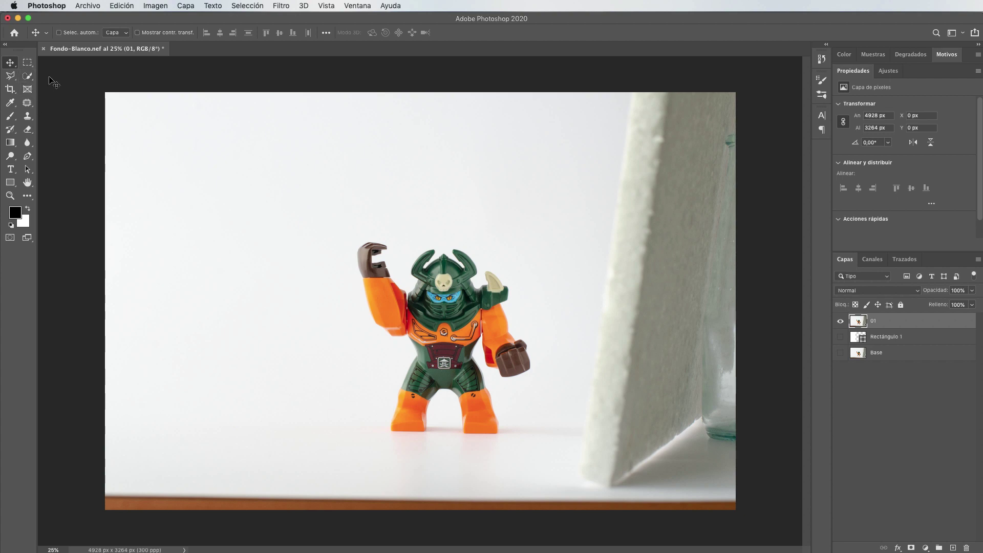
Crop the photo to a tight 1:1 square around the LEGO figure.
click(10, 89)
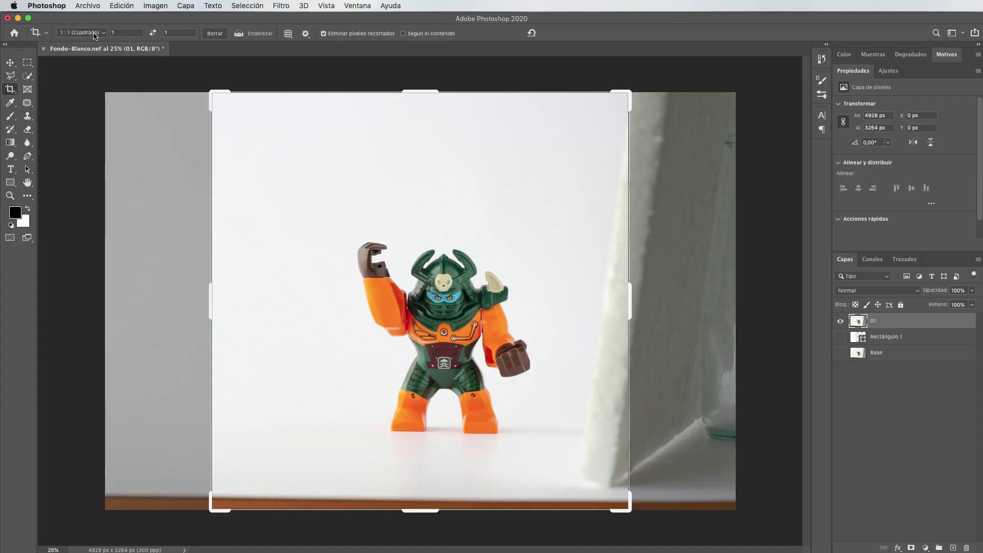
click(97, 33)
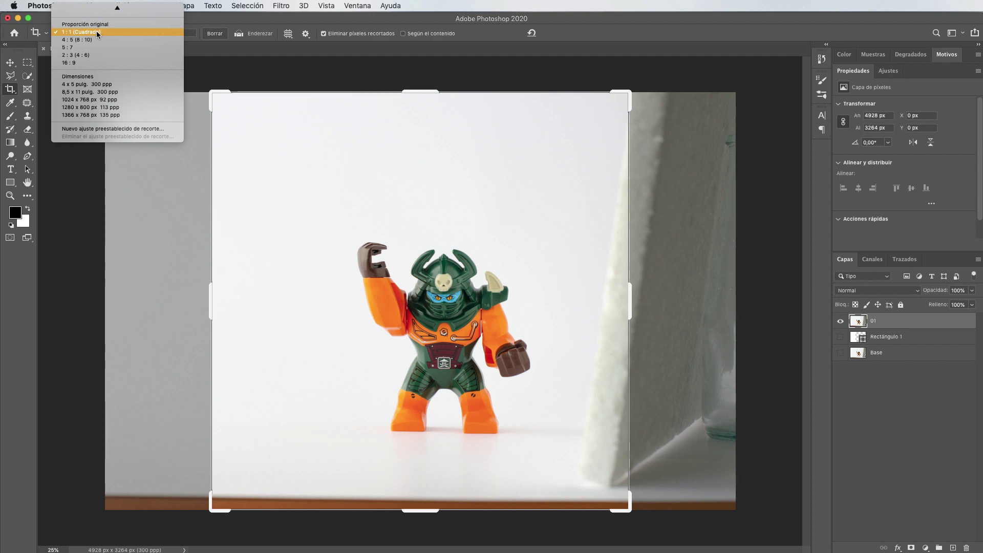
click(96, 32)
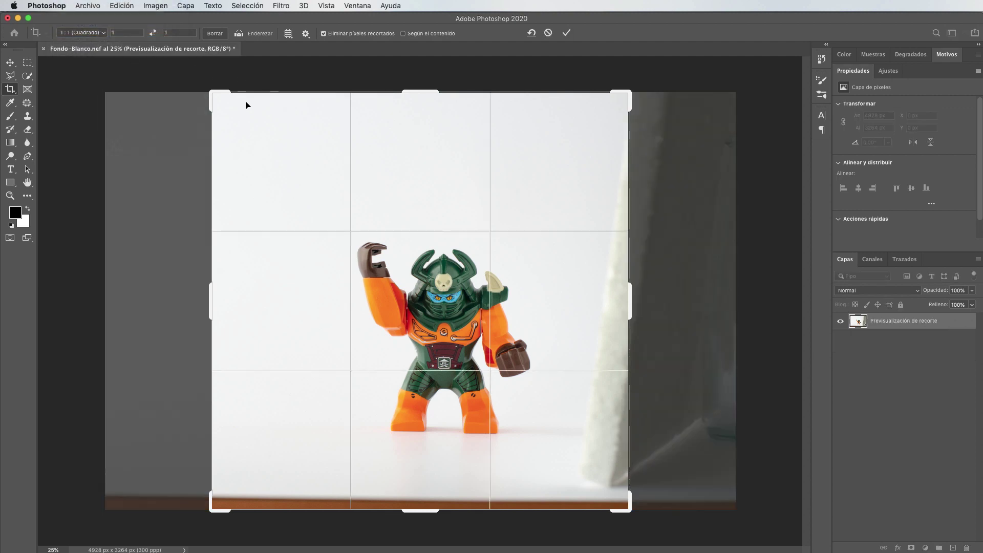
drag(212, 93, 253, 130)
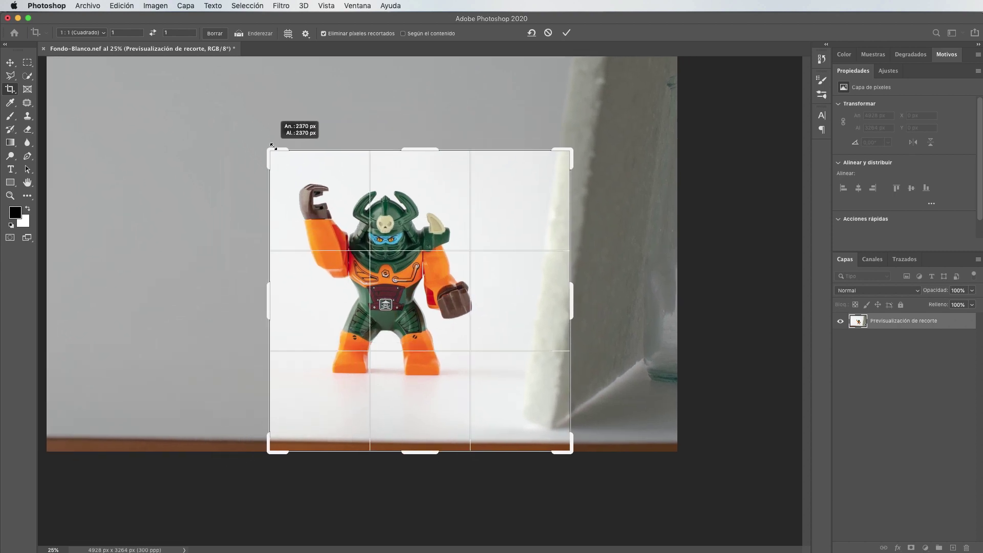
mouse_move(336, 195)
mouse_down()
mouse_move(384, 247)
mouse_move(380, 222)
mouse_up()
drag(275, 155, 293, 174)
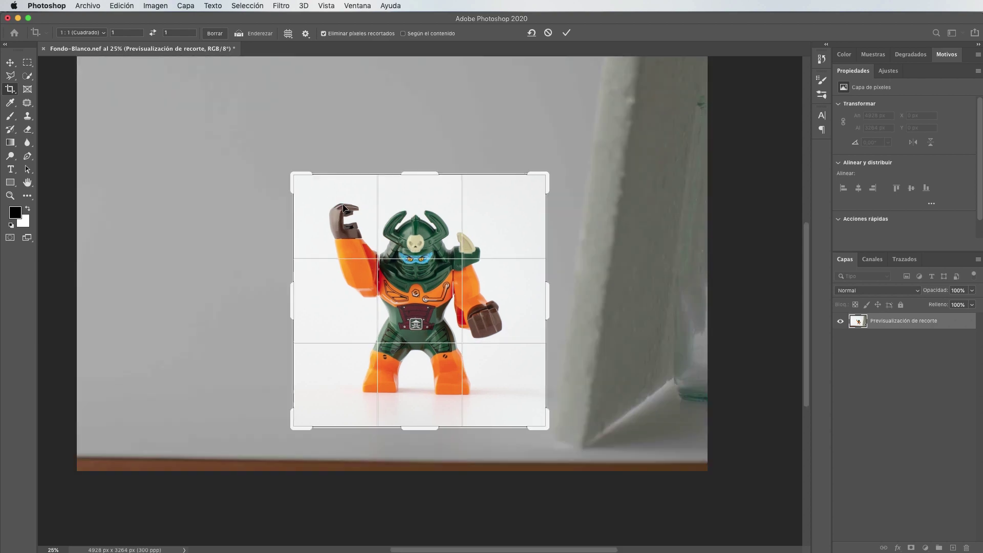
drag(343, 208, 344, 210)
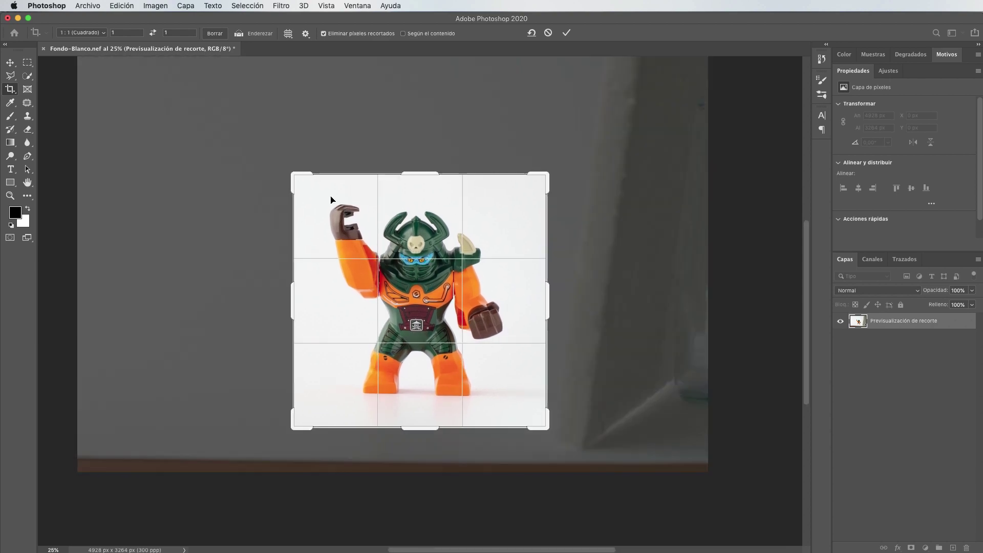
drag(293, 174, 330, 198)
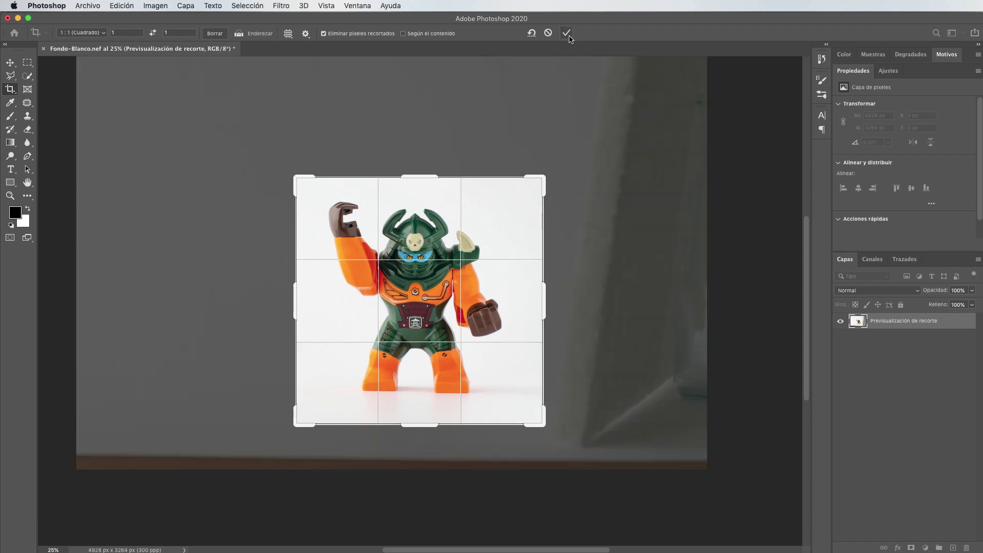
click(566, 34)
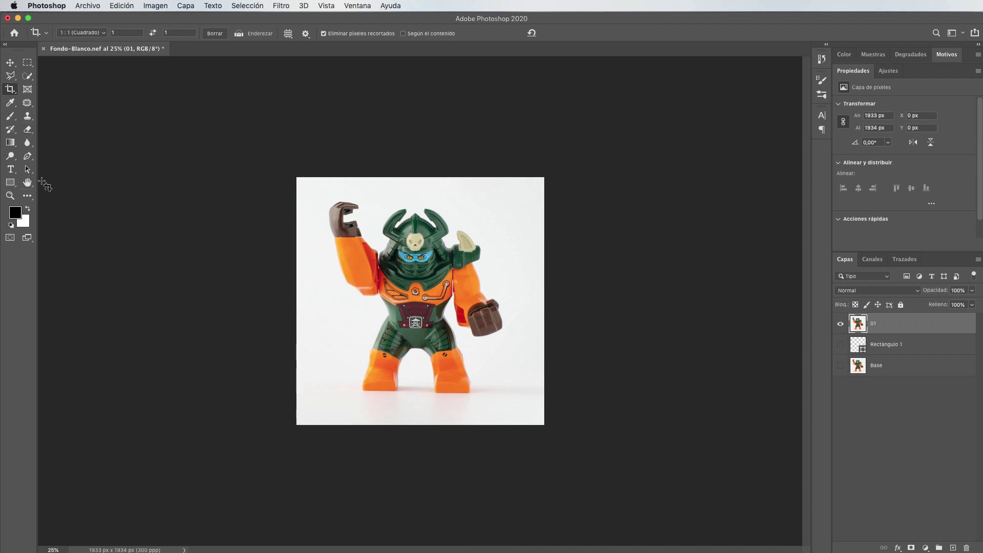
Zoom in on the cropped figure to 50%.
key(z)
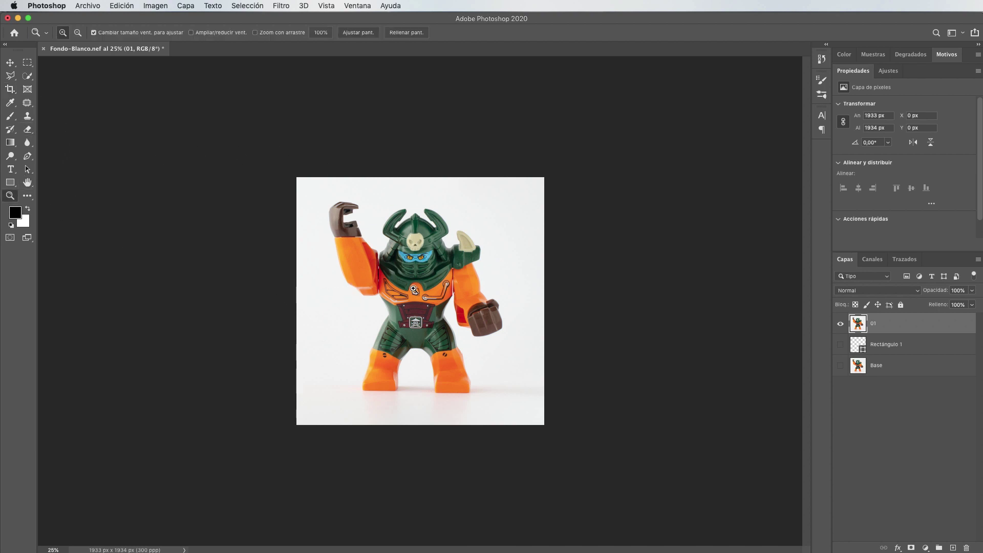
click(420, 286)
click(430, 281)
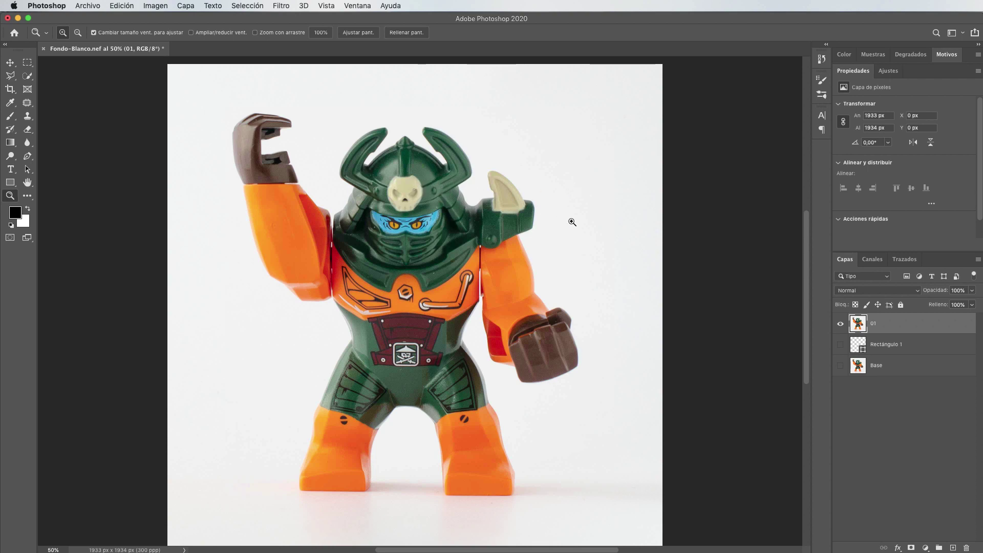
Compare the Rojo, Verde and Azul channels individually, ending with Azul active.
click(873, 261)
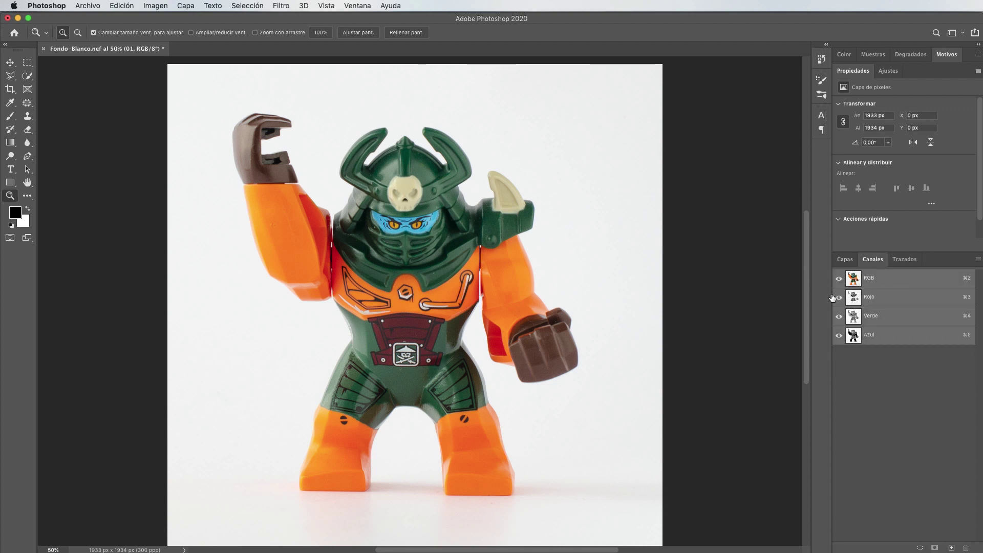
click(870, 298)
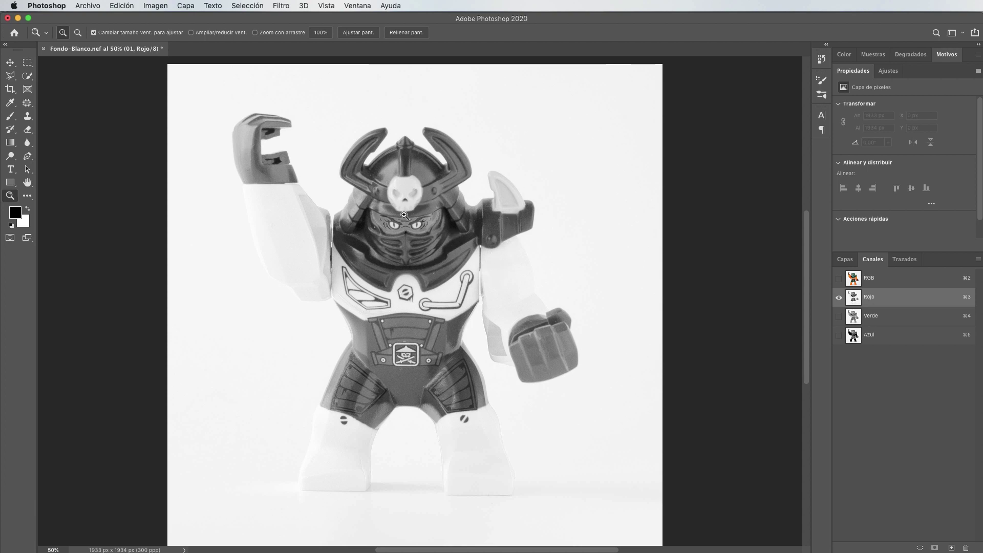
click(880, 317)
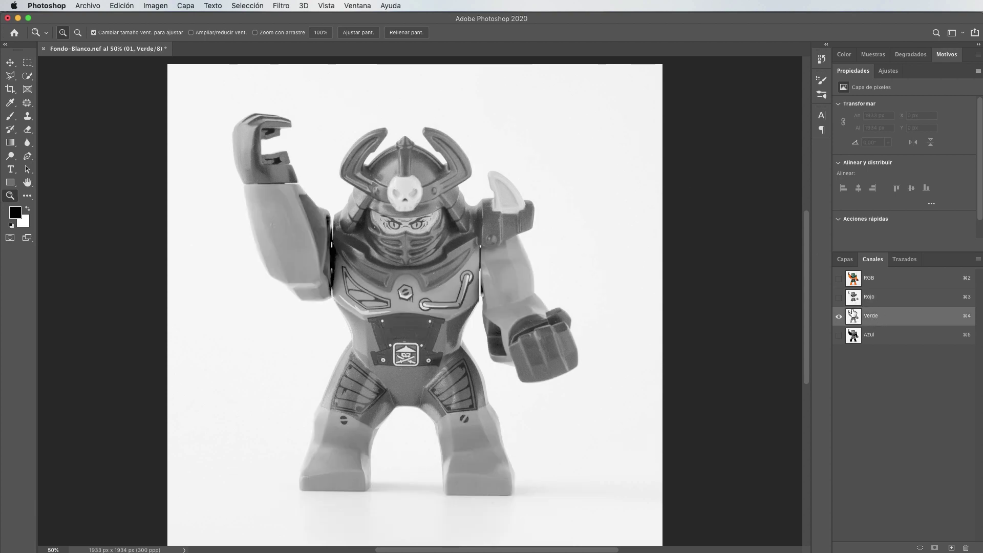
click(839, 336)
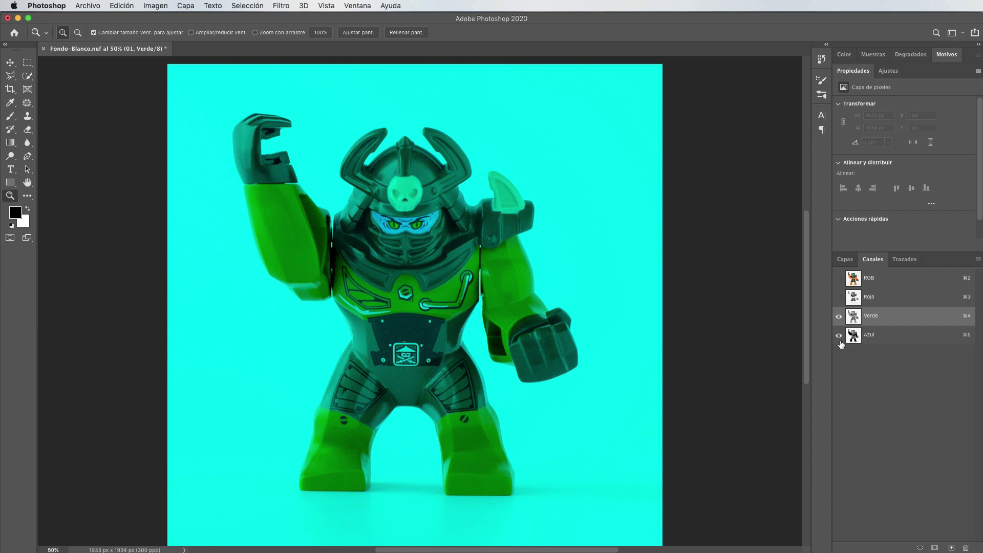
click(839, 317)
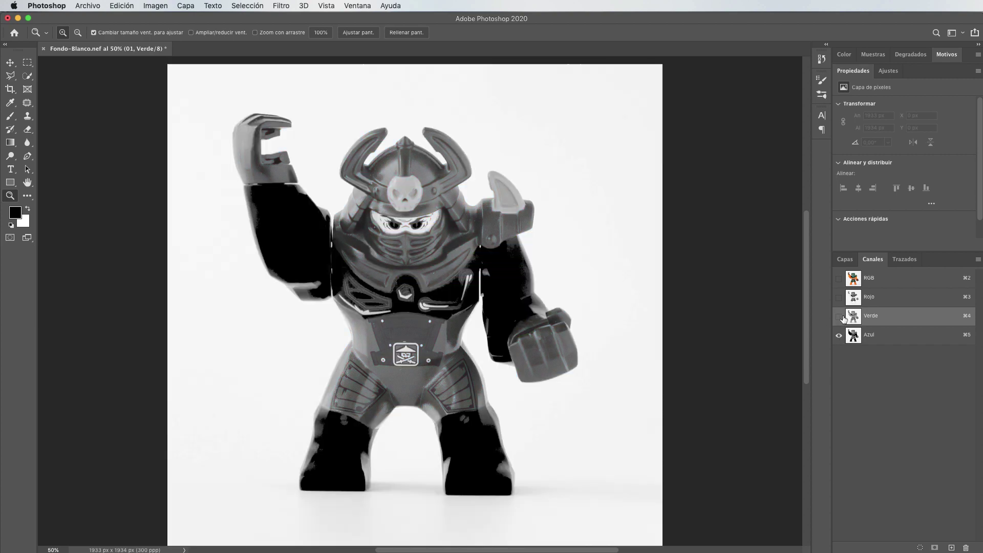
click(895, 338)
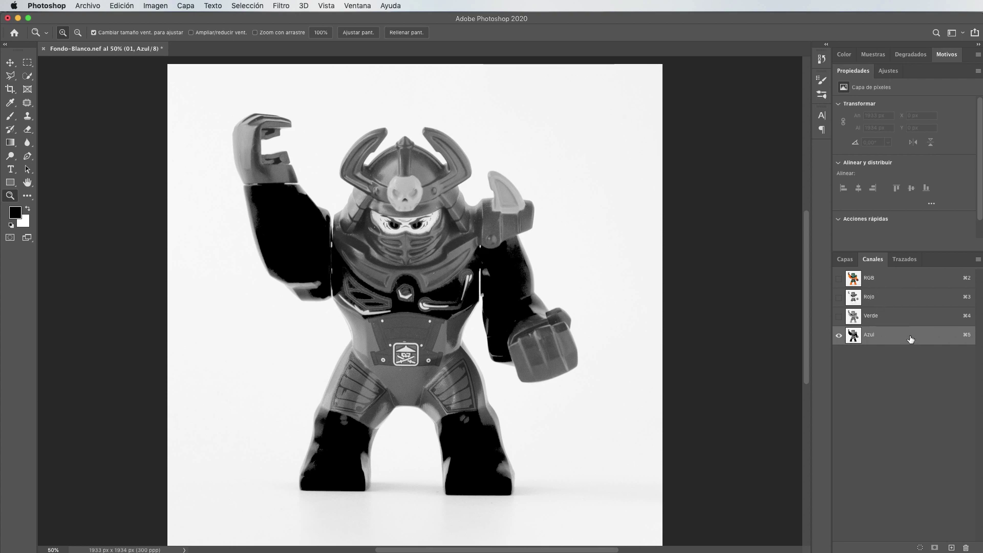
Duplicate the blue channel to create Azul copia.
drag(905, 334, 951, 547)
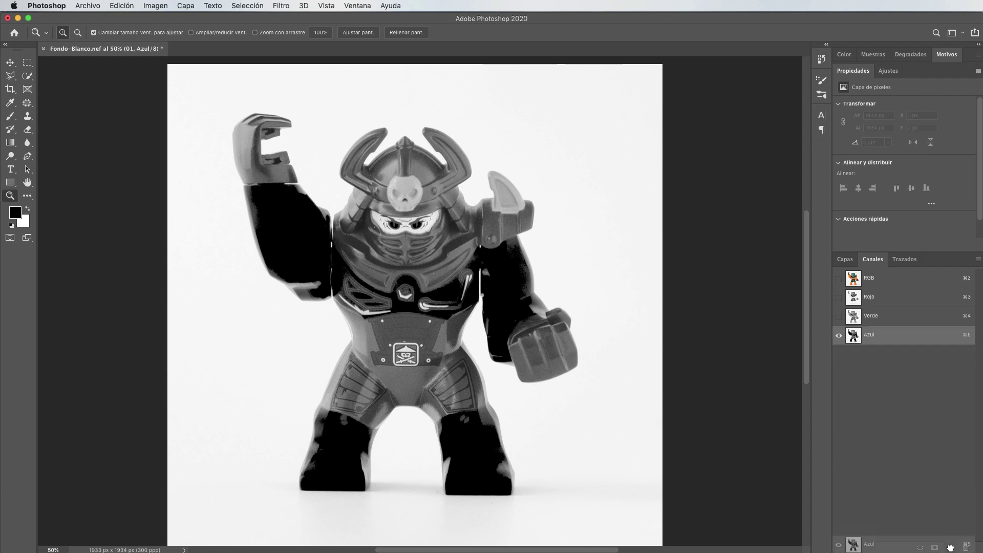
drag(950, 547, 951, 547)
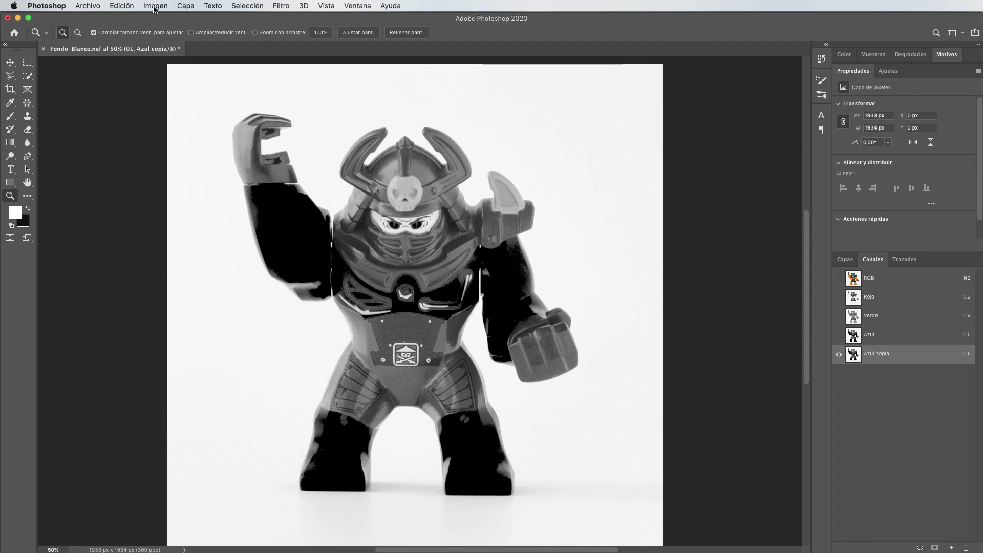
click(154, 7)
Apply Levels to Azul copia with white input 241 and midtones about 0.38.
click(155, 6)
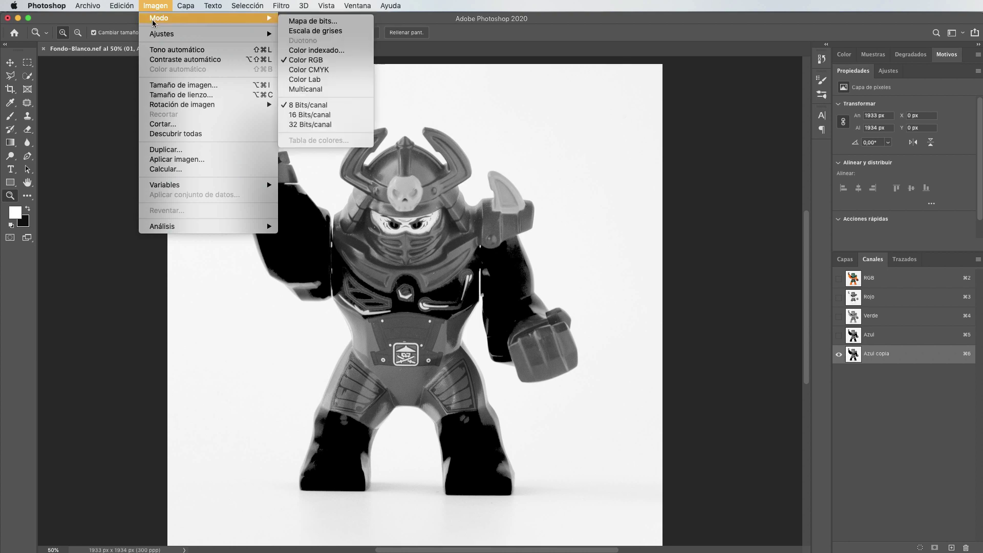
mouse_move(161, 34)
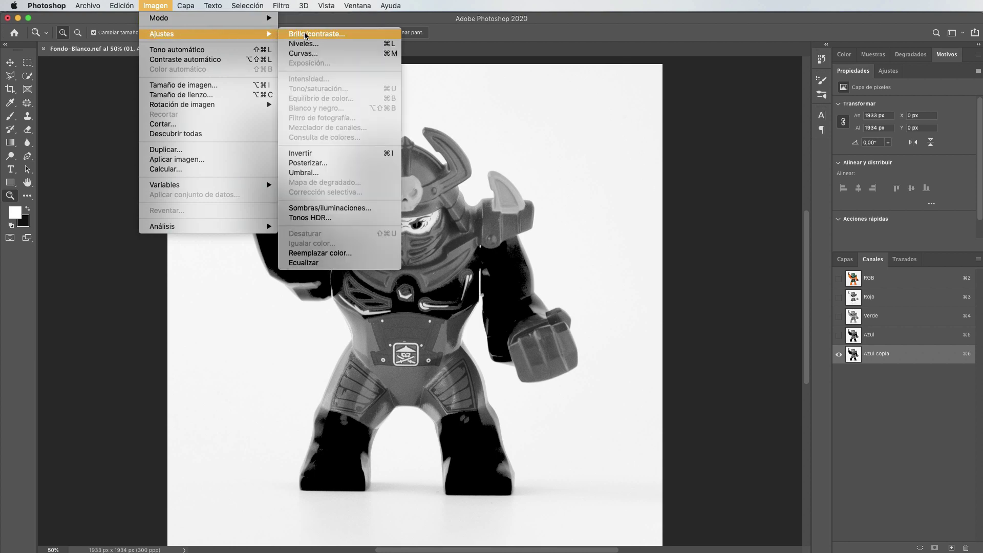
click(317, 45)
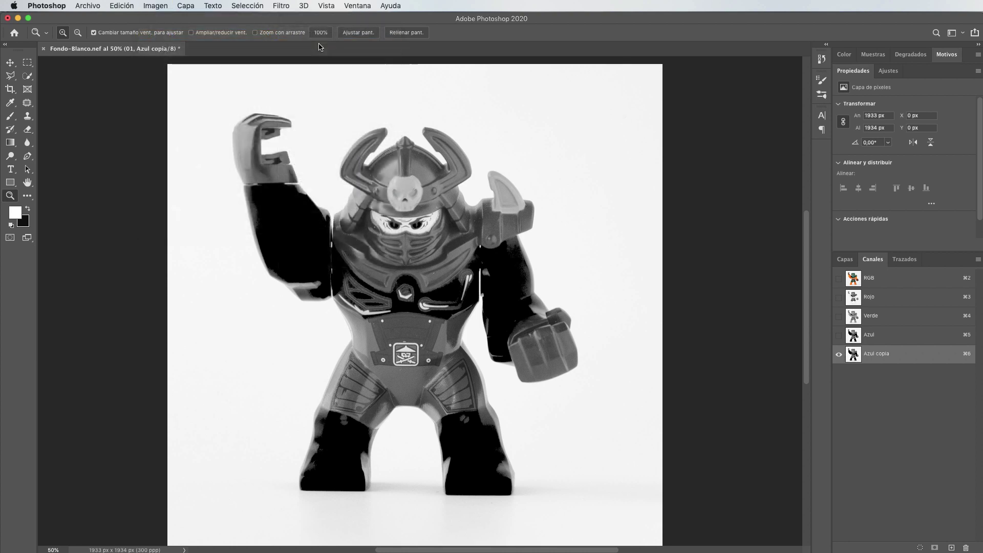
mouse_move(715, 236)
mouse_down()
mouse_move(634, 151)
mouse_move(647, 264)
mouse_up()
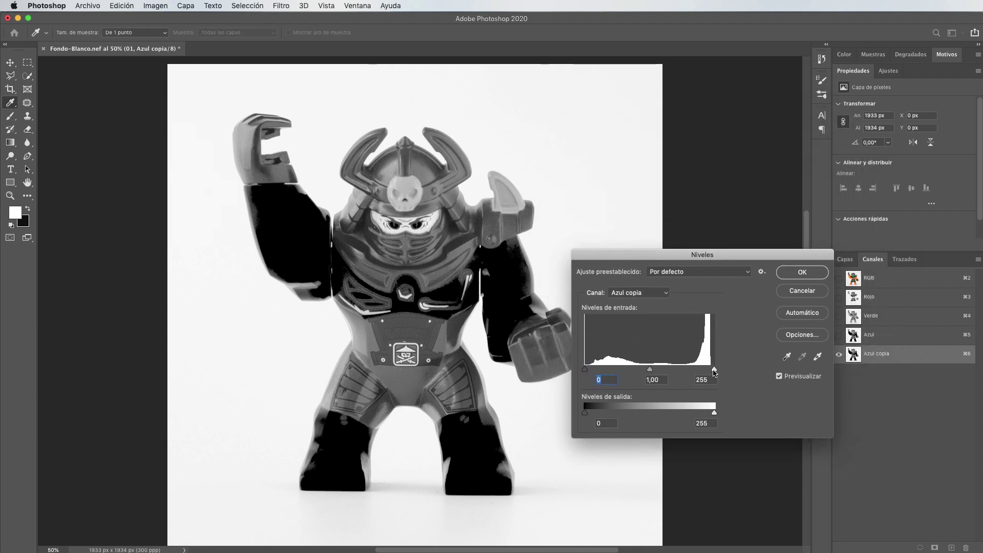
drag(714, 369, 711, 370)
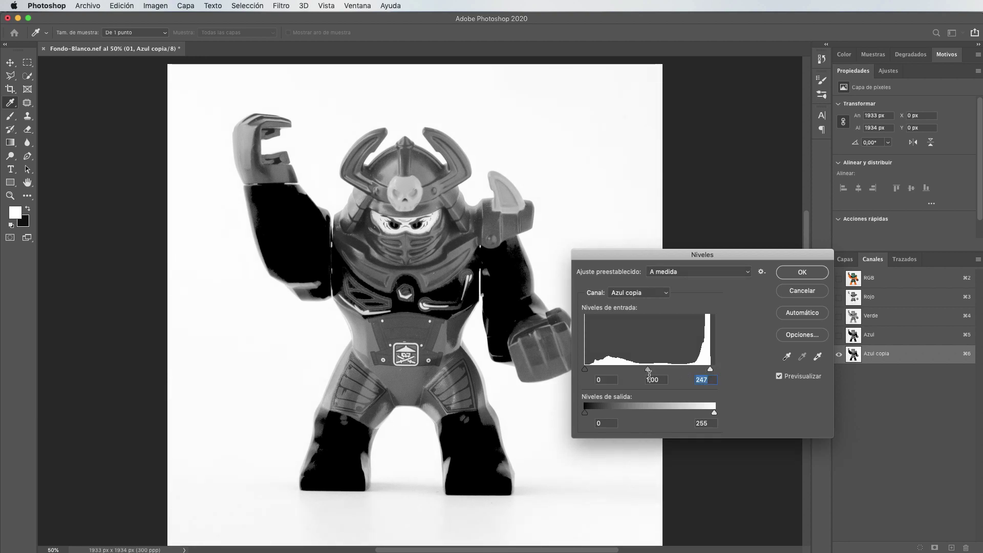
drag(648, 370, 651, 369)
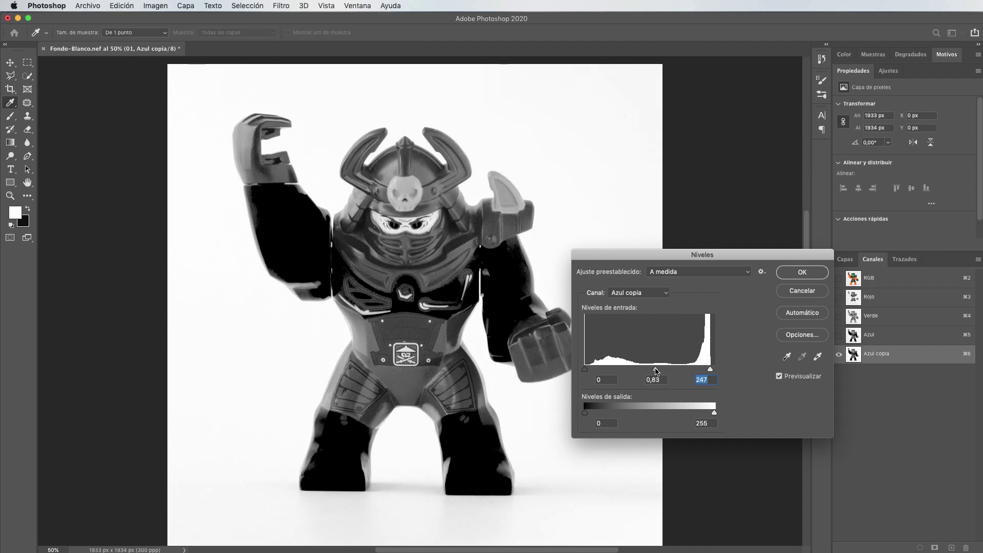
drag(661, 371, 673, 372)
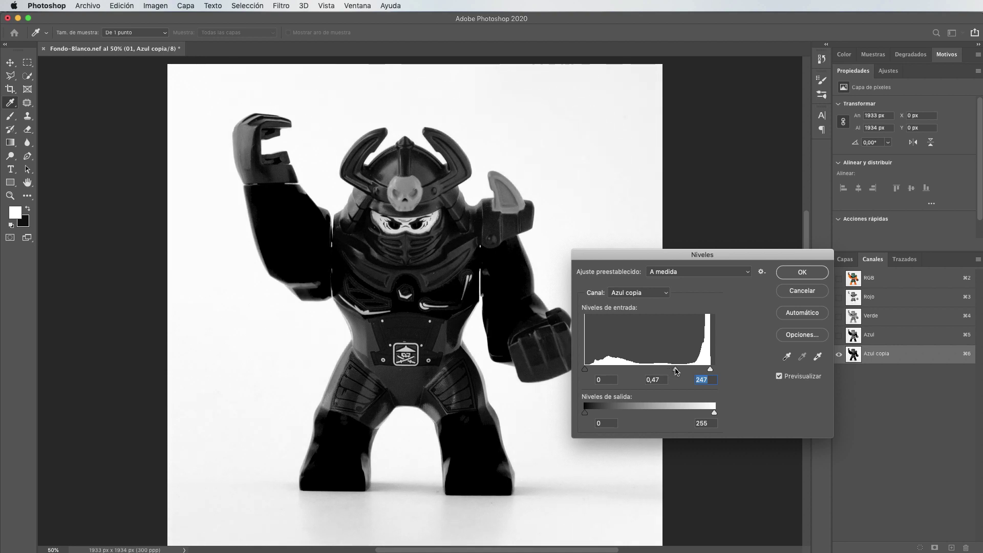
drag(677, 371, 708, 372)
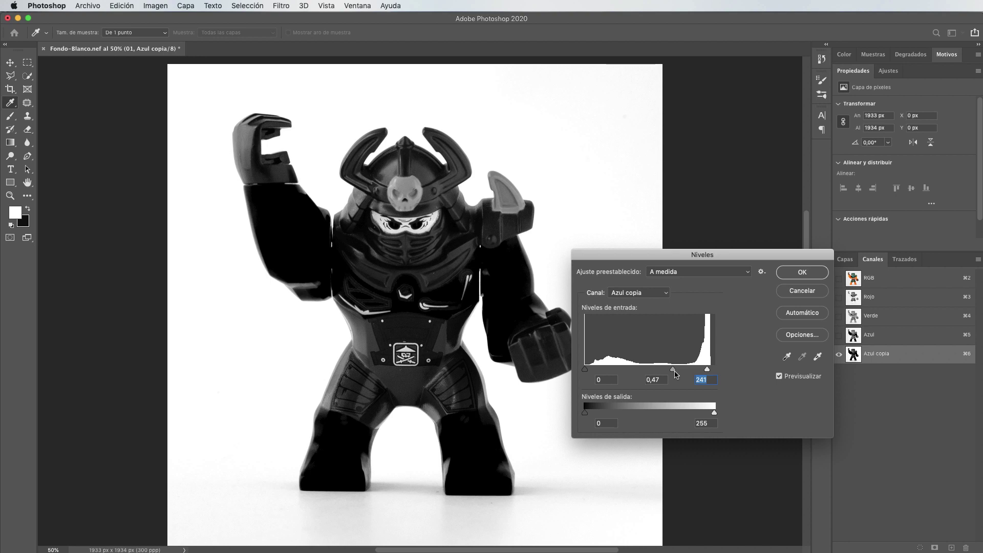
drag(675, 373, 678, 372)
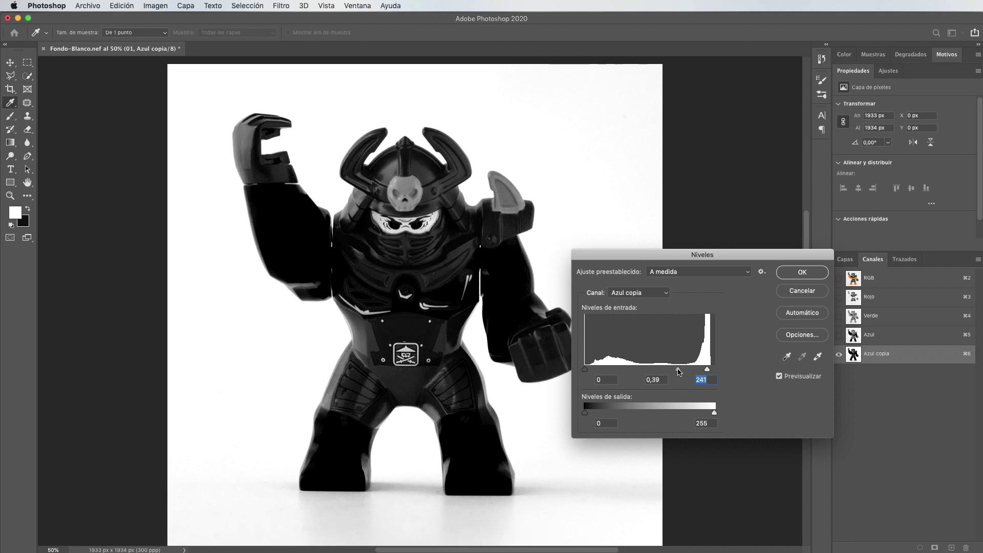
key(shift+Tab)
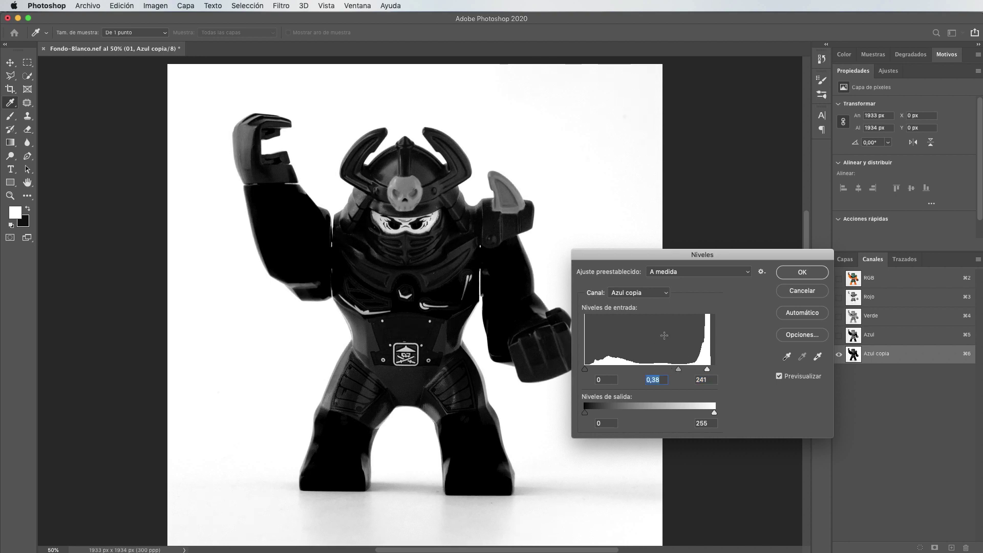
click(800, 276)
key(z)
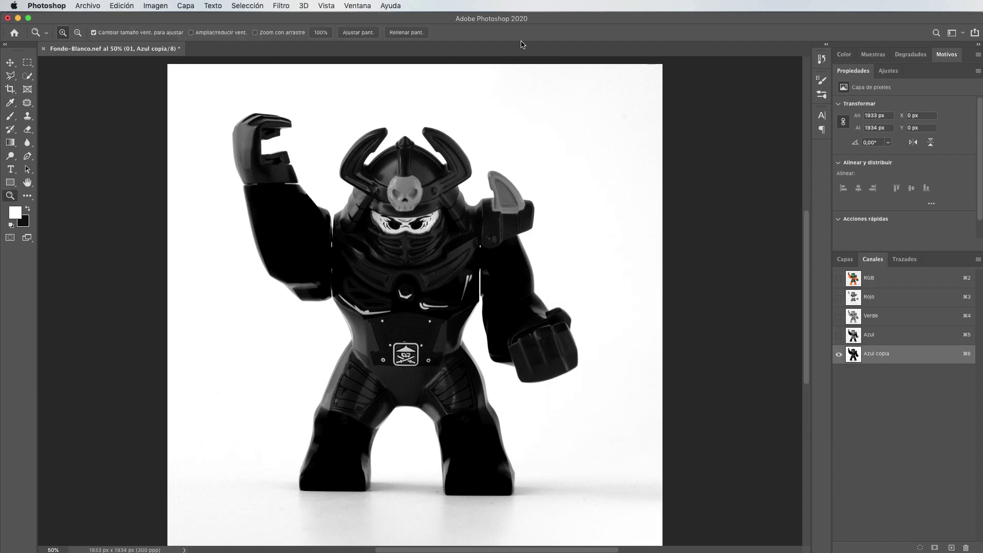
Quick-select the whole figure, including blade, buckle and legs, then return to the RGB composite.
click(28, 76)
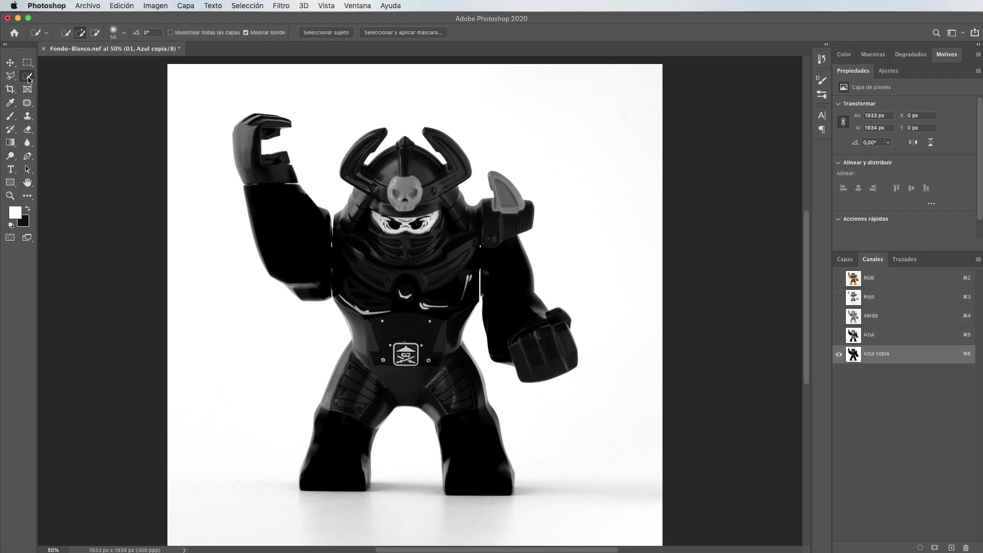
right_click(31, 78)
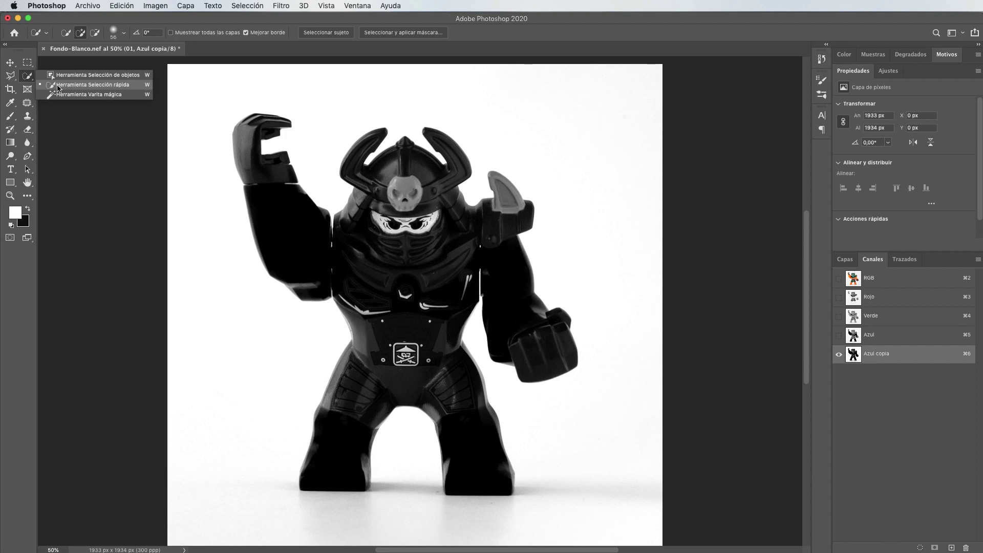
click(91, 85)
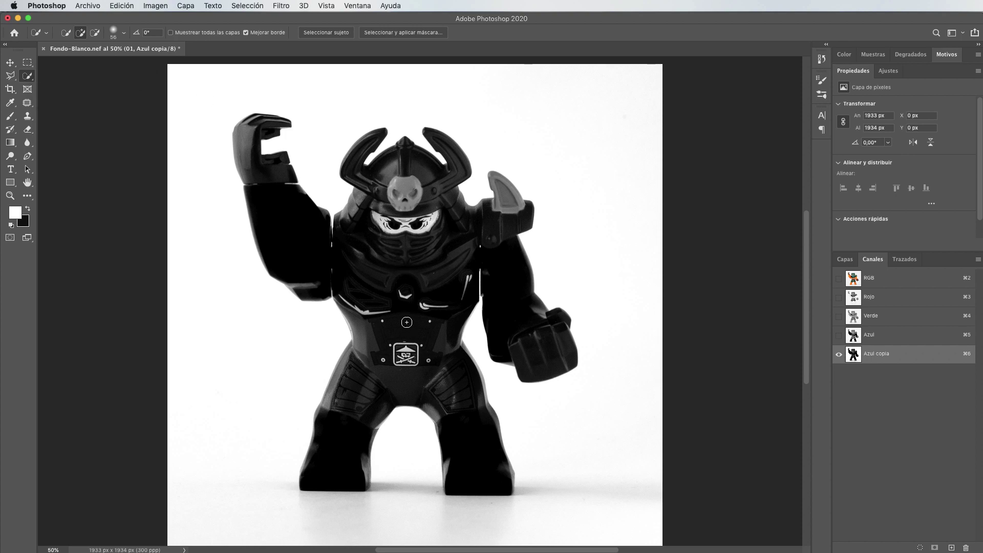
drag(412, 313, 400, 182)
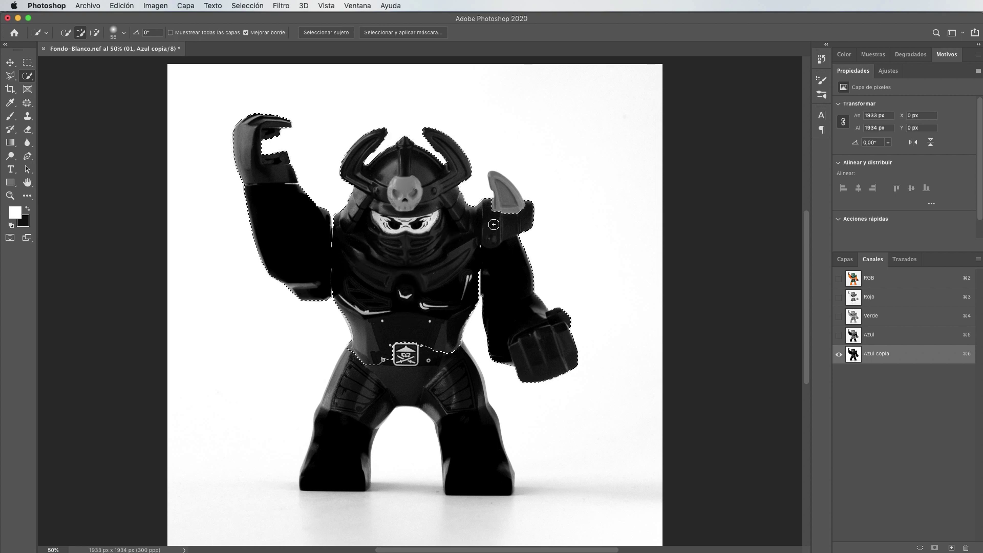
click(503, 210)
click(357, 374)
drag(373, 364, 441, 364)
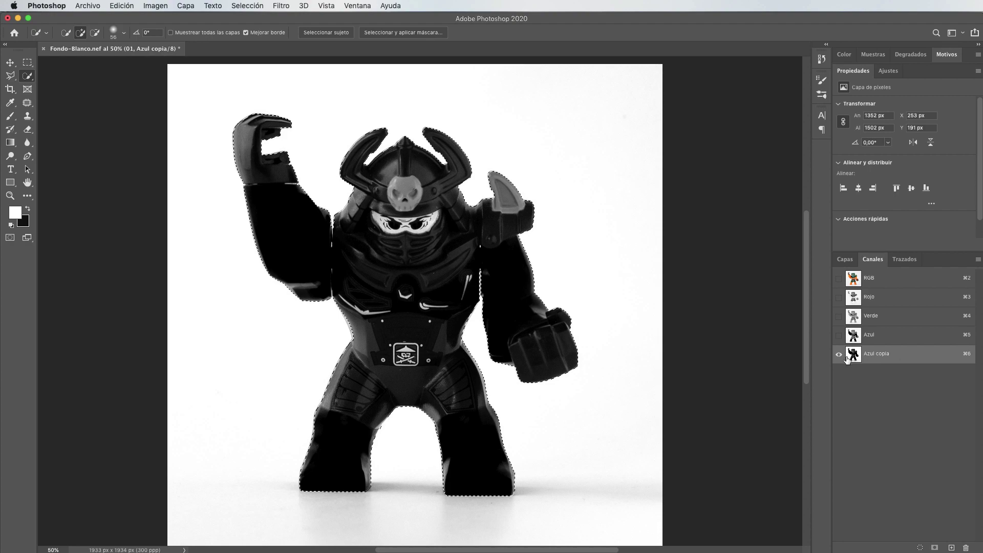
click(858, 280)
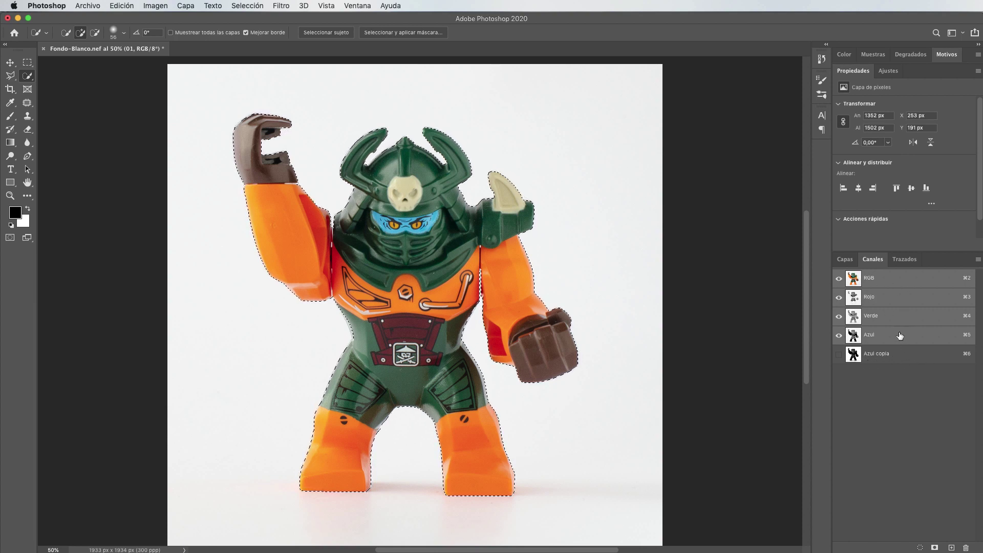
Delete the Azul copia channel and add a layer mask to 01 from the figure selection.
click(914, 359)
mouse_move(925, 358)
mouse_down()
mouse_move(948, 516)
mouse_move(965, 548)
mouse_up()
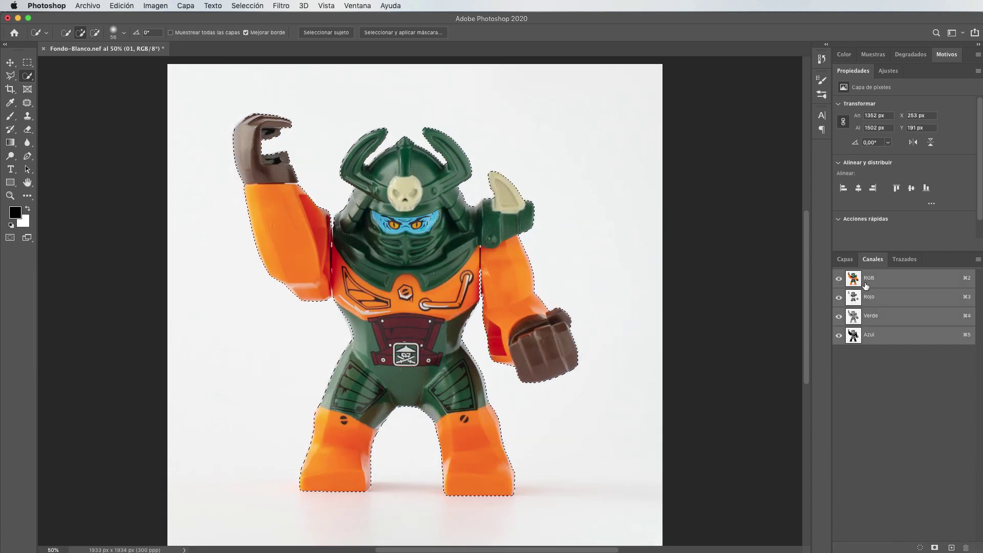
click(846, 260)
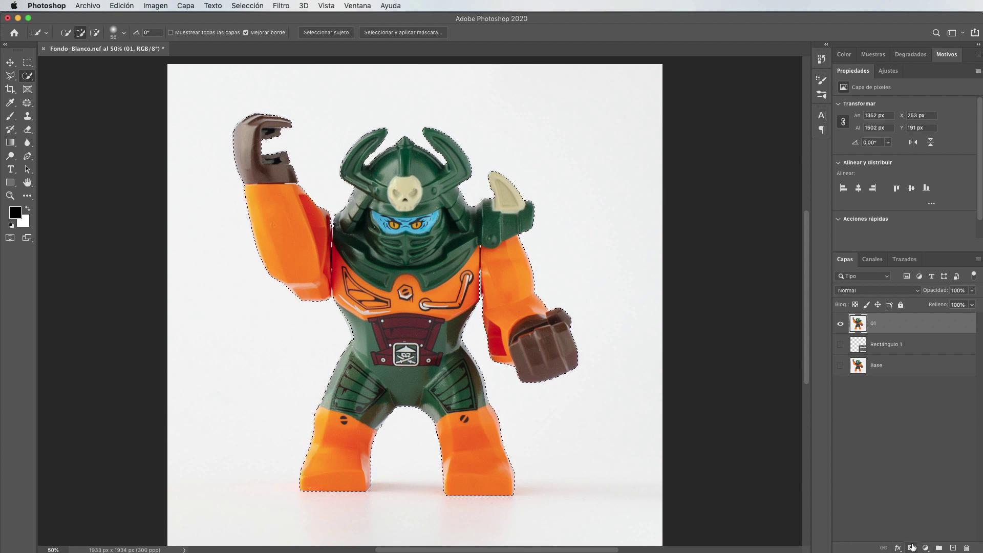
click(911, 547)
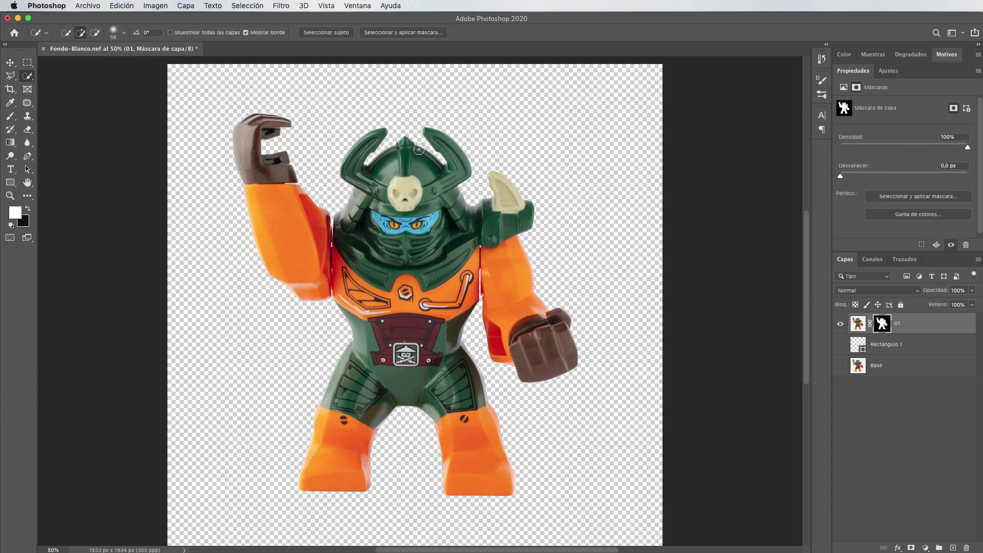
key(z)
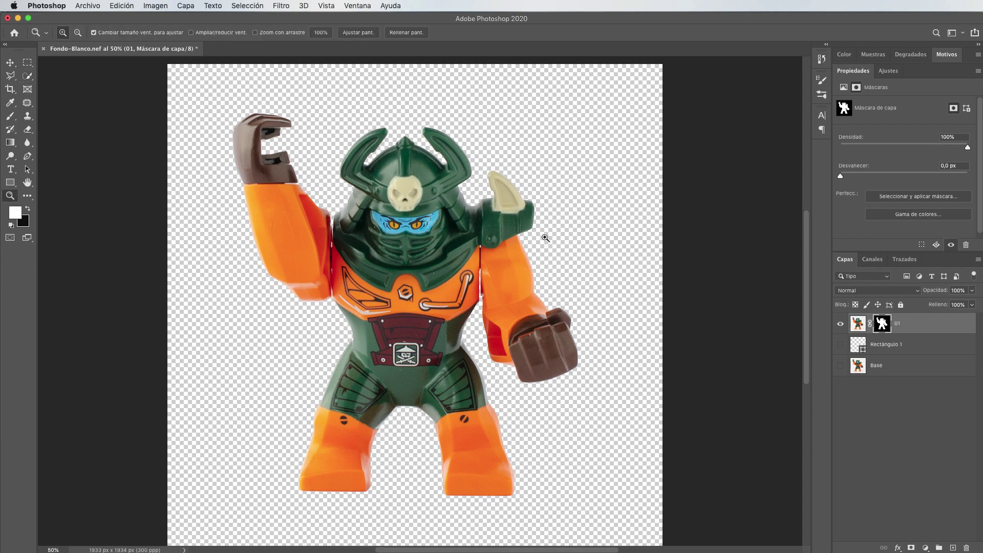
click(541, 239)
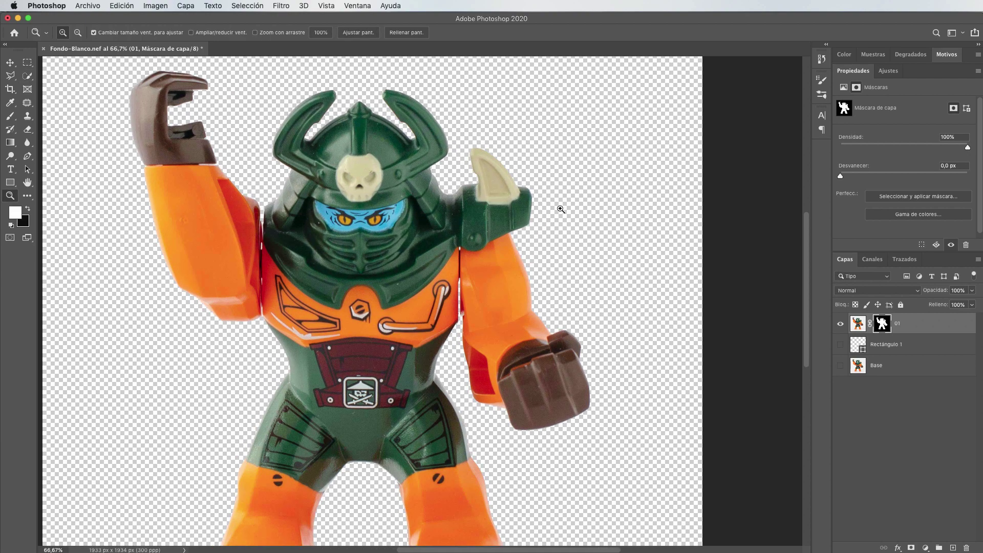
click(558, 178)
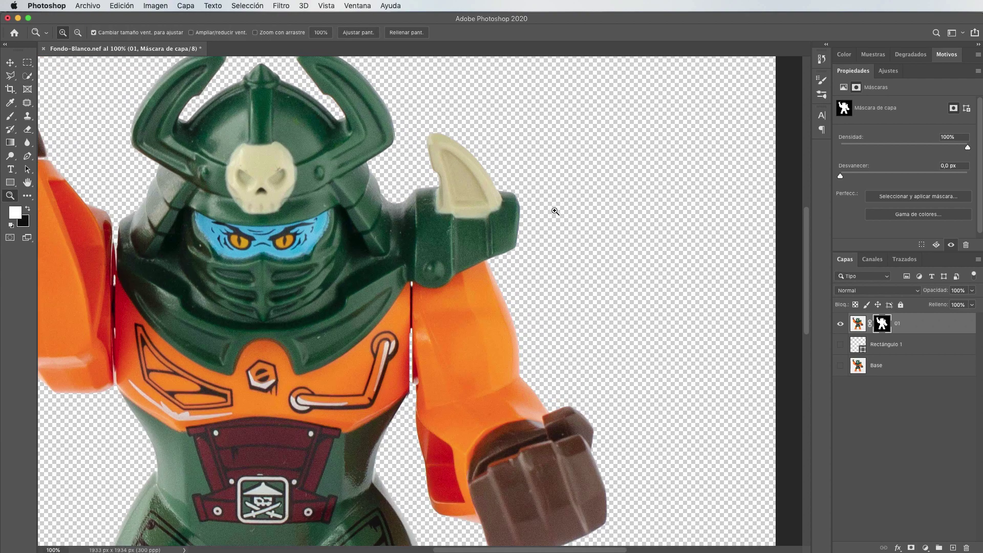
alt+click(557, 209)
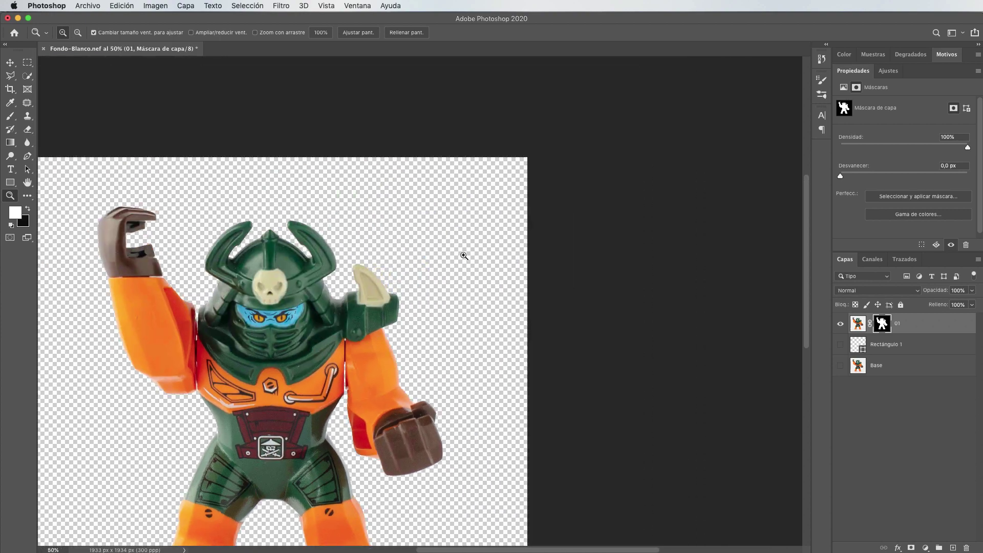
drag(455, 269, 597, 205)
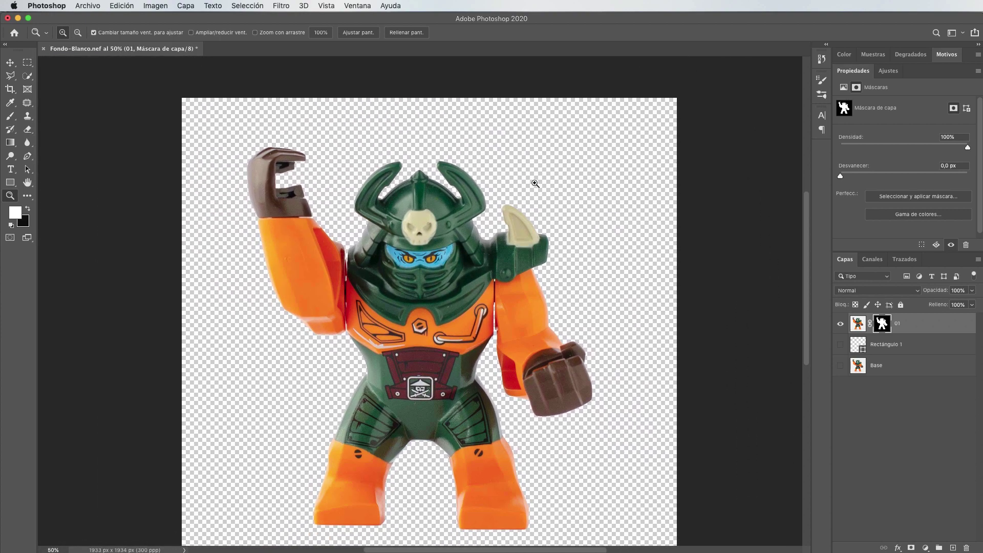
alt+click(567, 234)
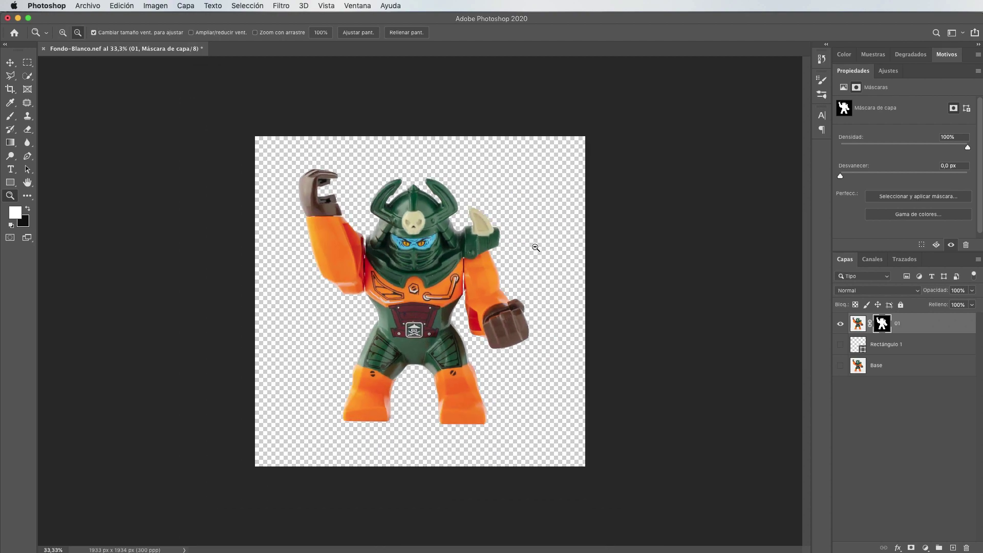
alt+click(535, 248)
click(531, 249)
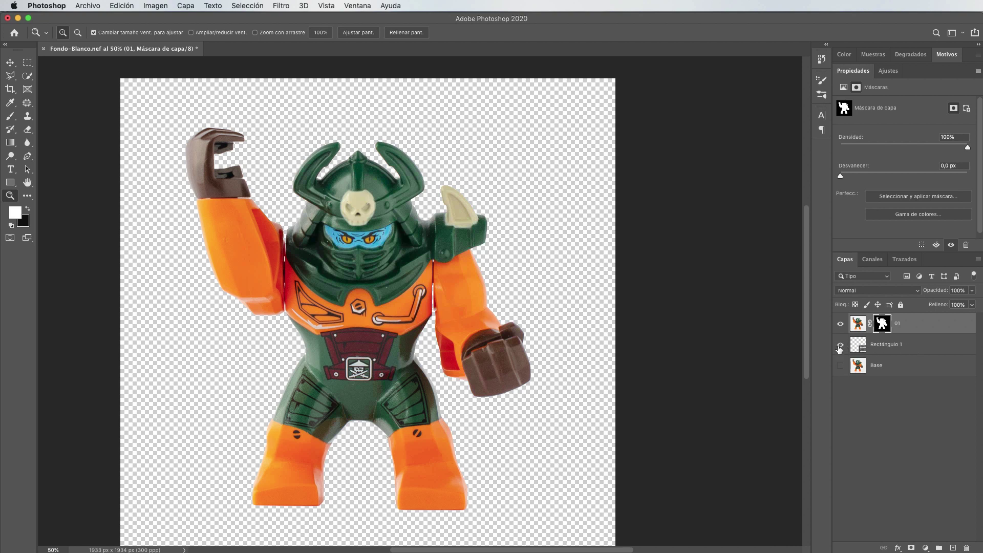
alt+click(446, 347)
click(857, 343)
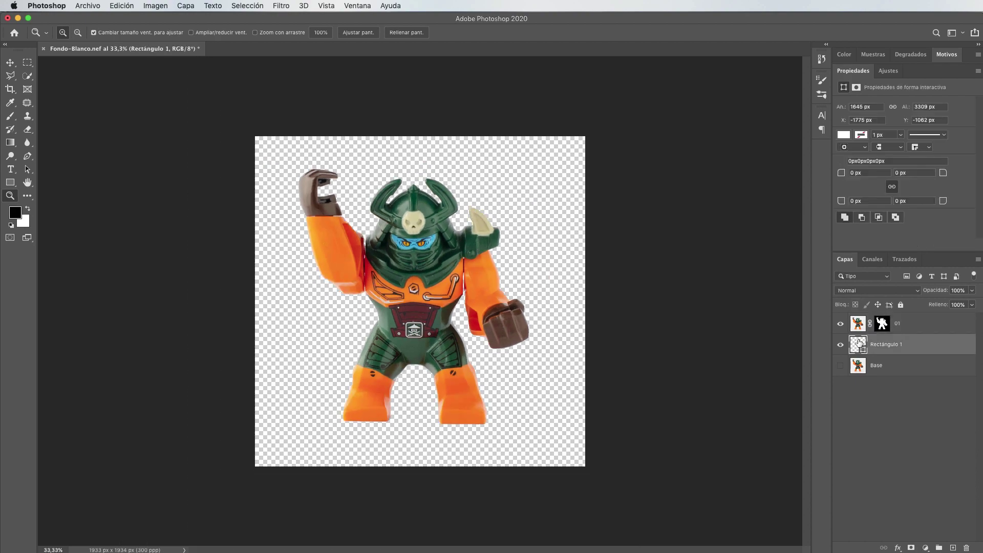
key(super+t)
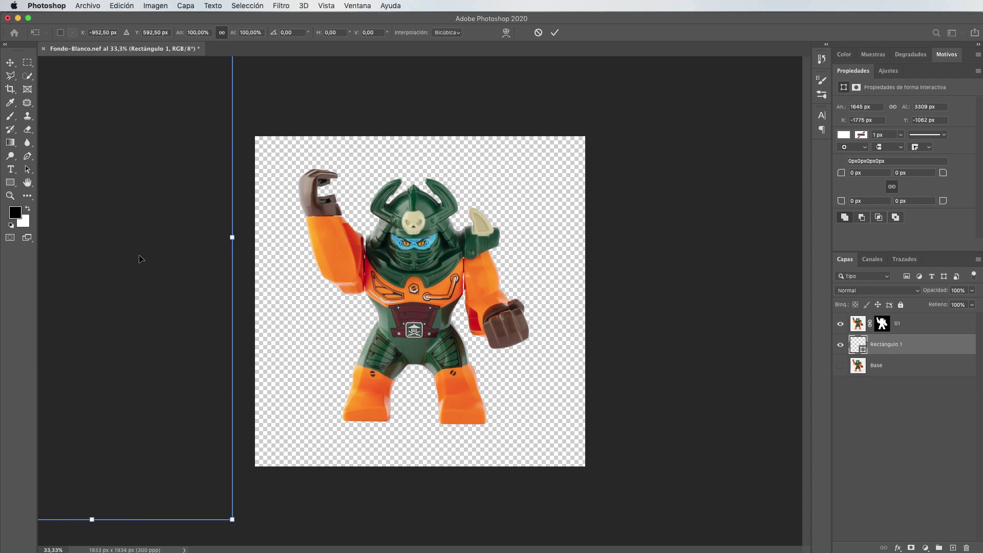
mouse_move(132, 262)
mouse_down()
mouse_move(331, 277)
mouse_move(410, 255)
mouse_up()
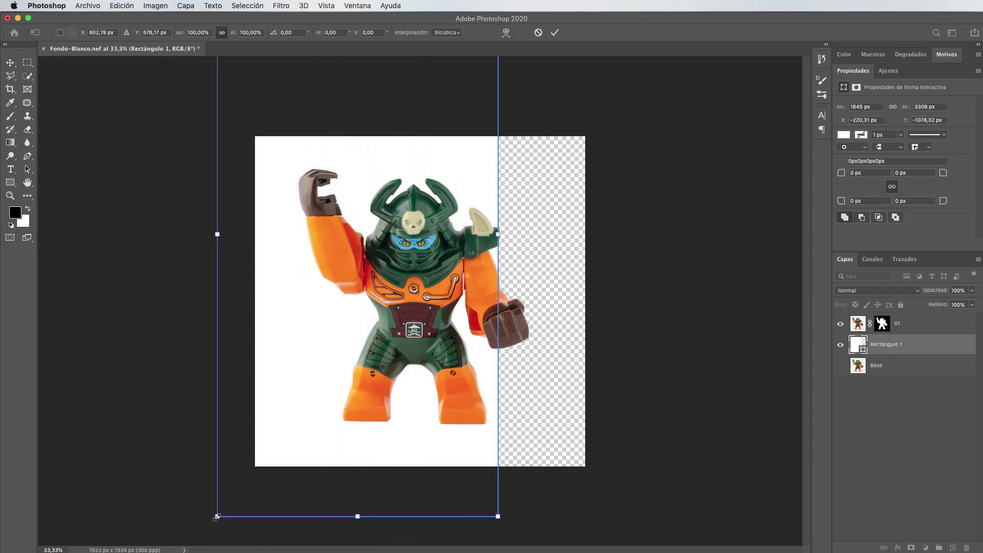
drag(217, 516, 283, 384)
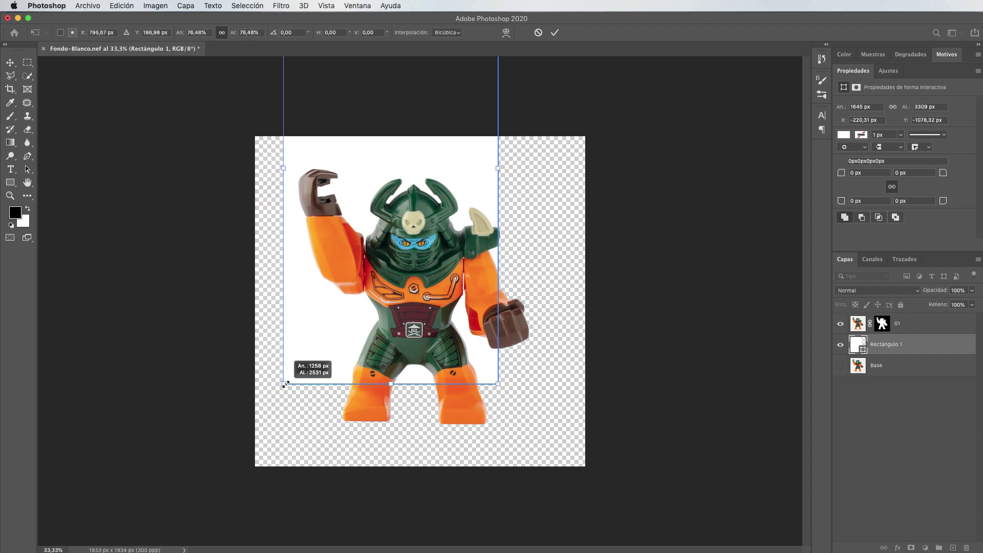
drag(315, 341, 263, 475)
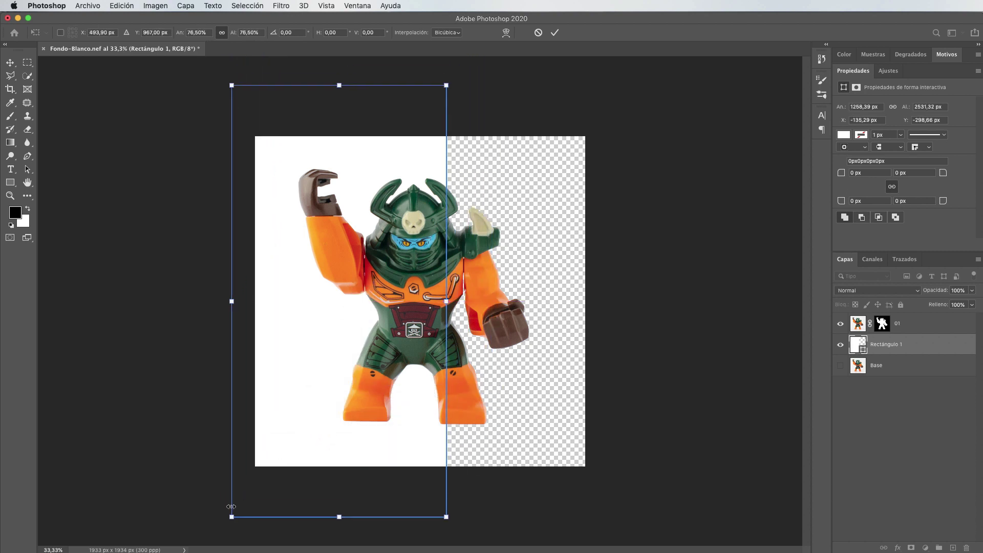
drag(232, 517, 248, 482)
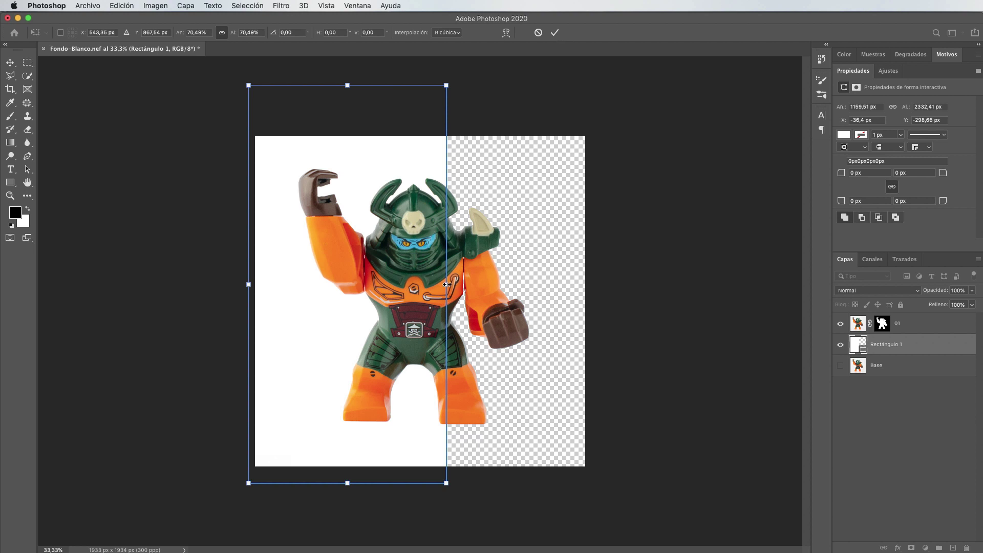
mouse_move(446, 284)
mouse_down()
mouse_move(532, 282)
mouse_move(245, 279)
mouse_move(628, 274)
mouse_move(257, 285)
mouse_move(642, 284)
mouse_move(259, 283)
mouse_move(638, 284)
mouse_move(259, 284)
mouse_move(563, 284)
mouse_move(343, 284)
mouse_up()
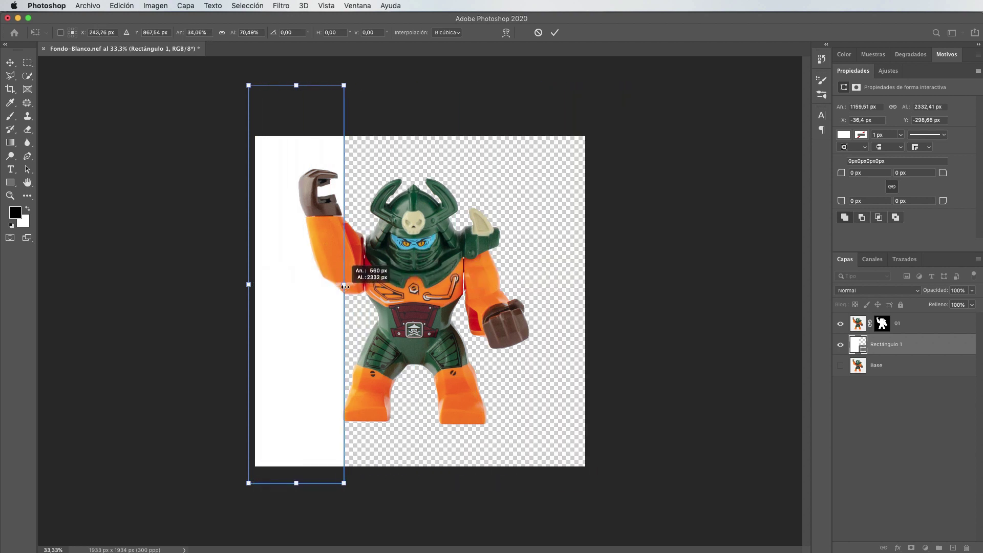
click(538, 32)
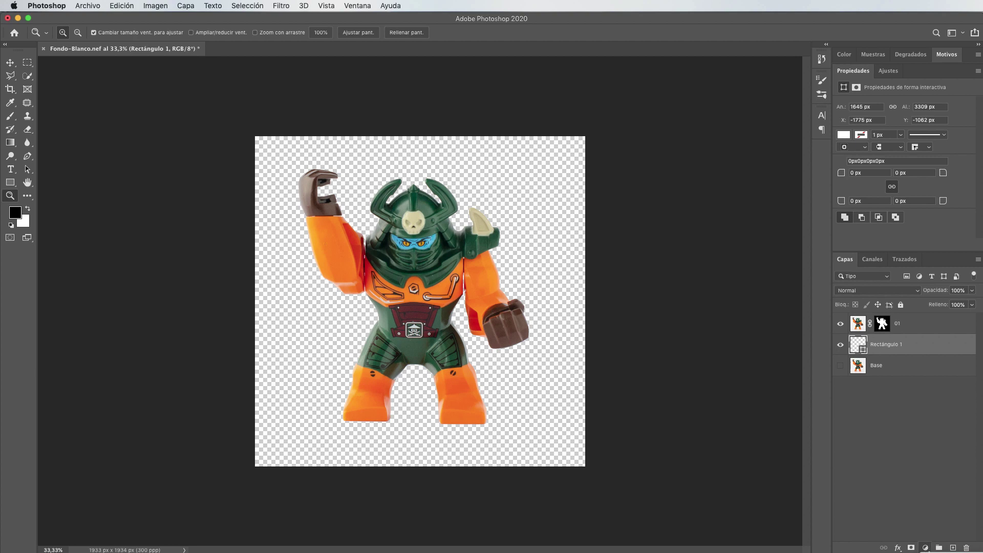
Add a white (ffffff) Solid Color fill layer beneath the figure and reselect layer 01.
click(925, 548)
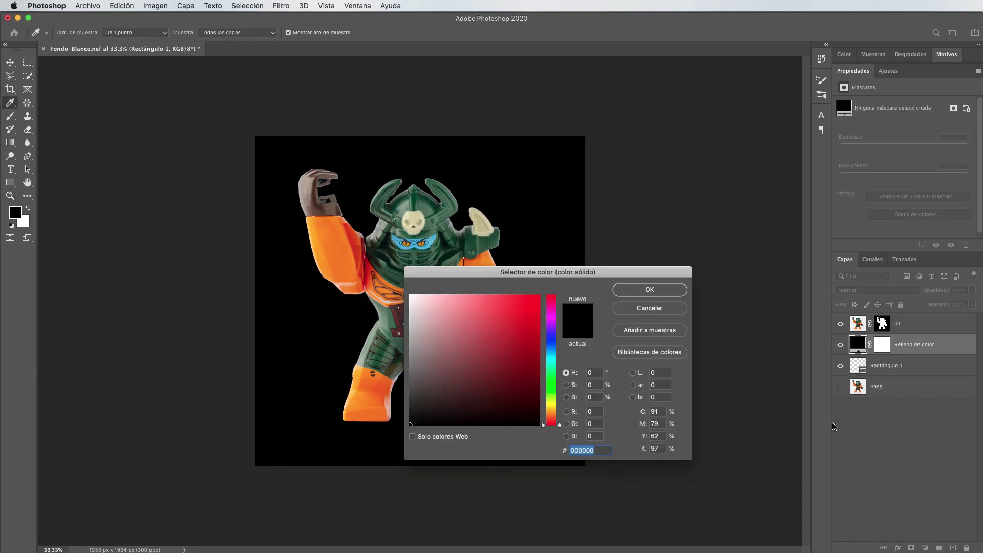
drag(472, 278, 617, 278)
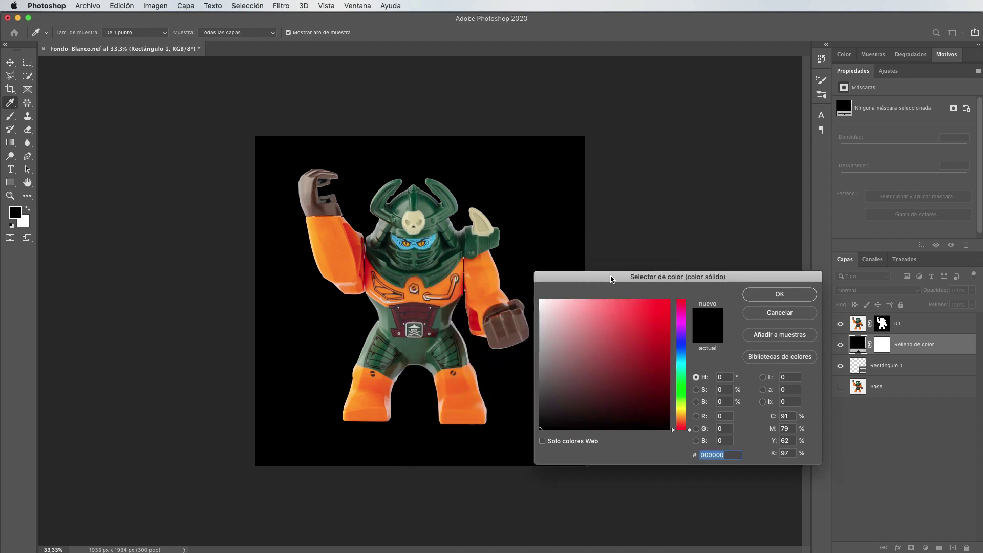
drag(577, 321, 555, 295)
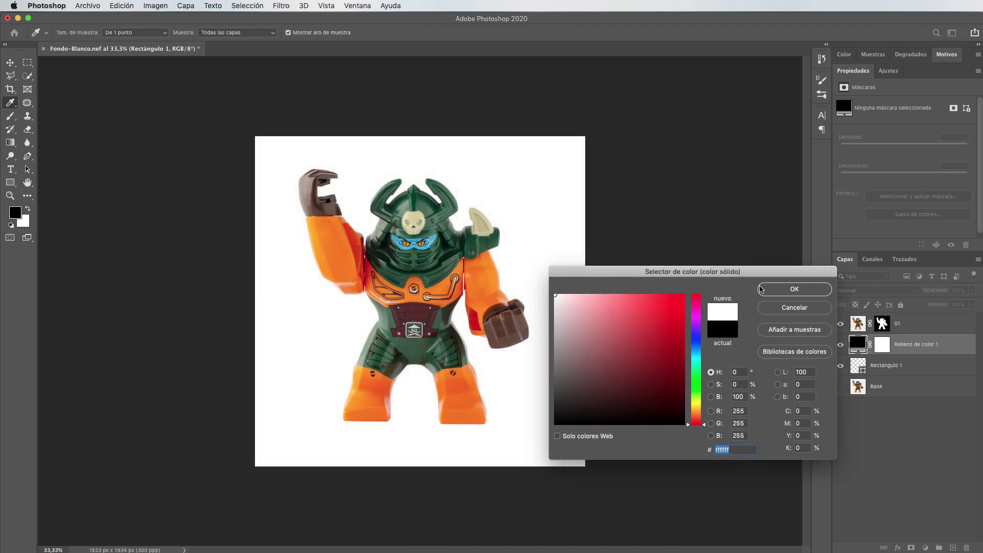
click(792, 290)
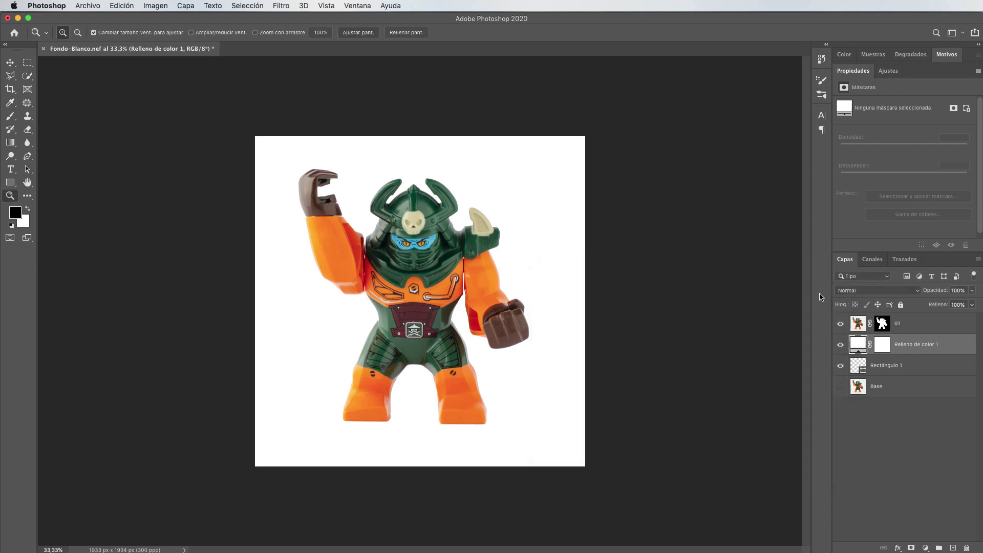
click(10, 62)
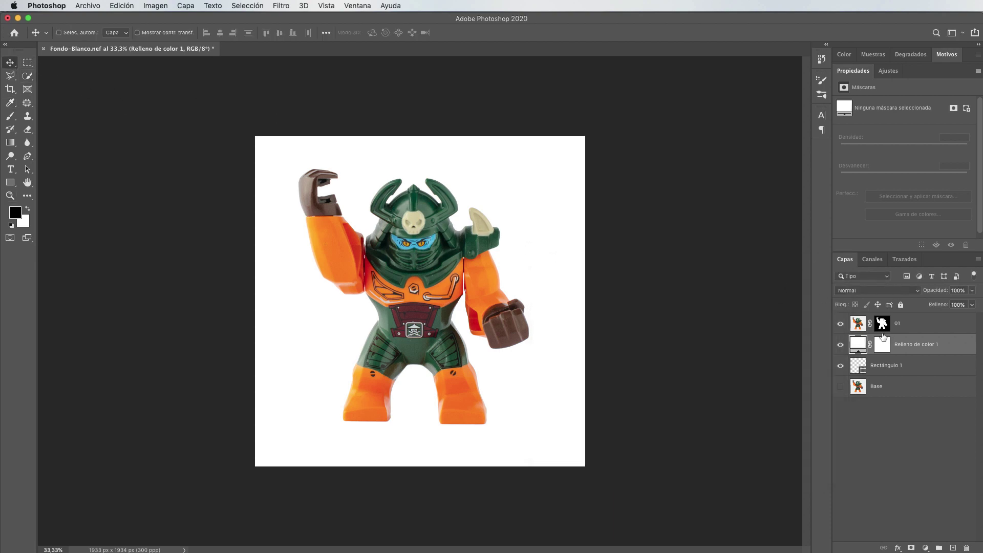
click(856, 326)
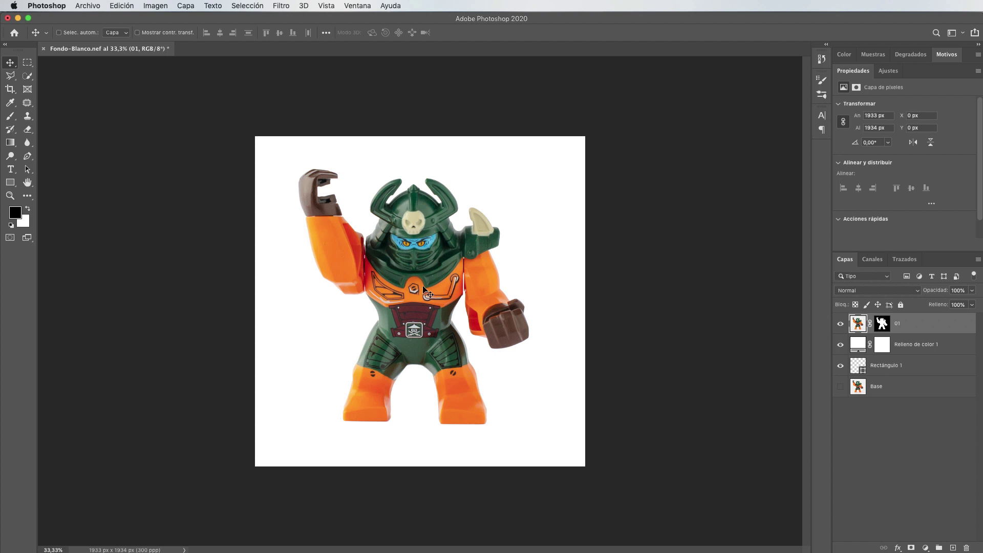
mouse_move(432, 281)
mouse_down()
mouse_move(412, 271)
mouse_move(431, 299)
mouse_up()
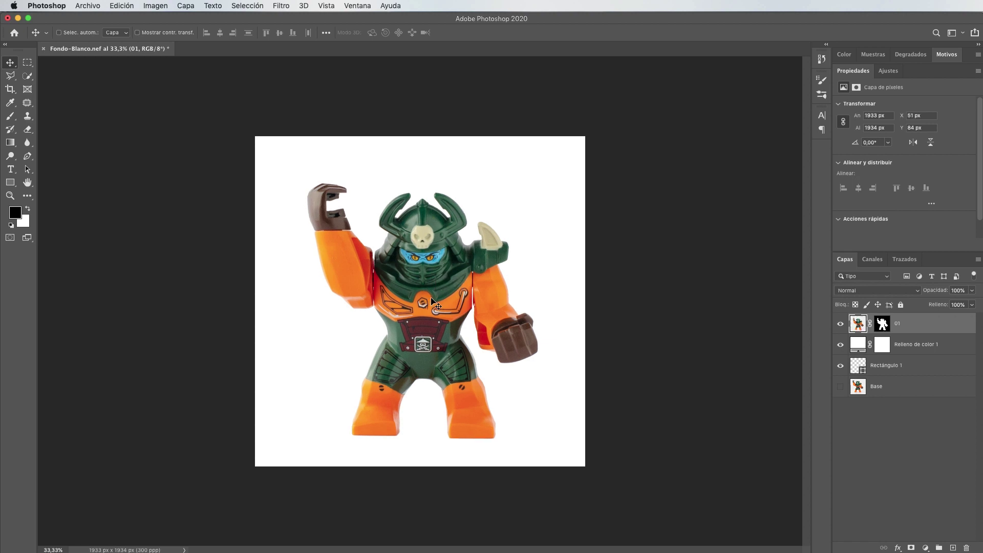
key(super+z)
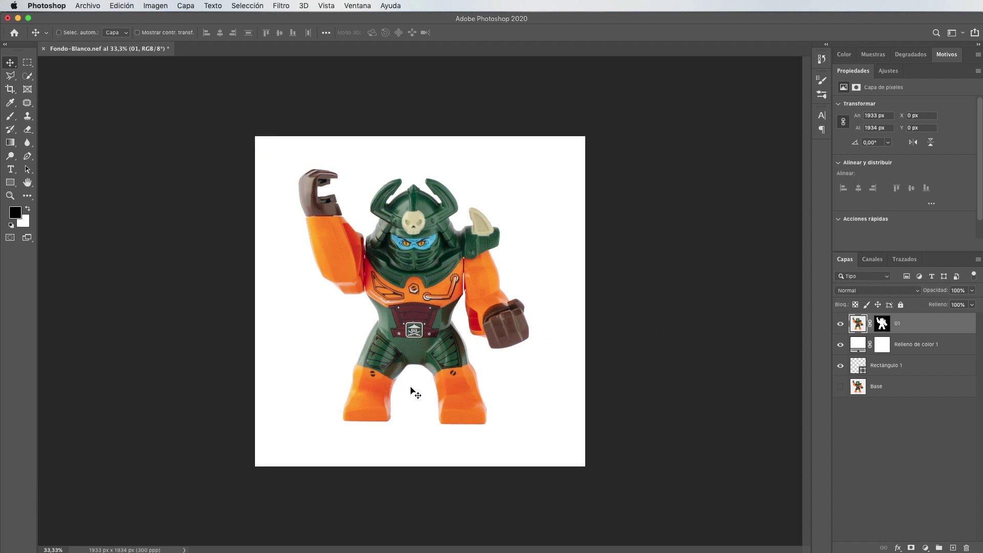
Zoom in close on the figure's feet and target layer 01's layer mask.
key(z)
click(384, 421)
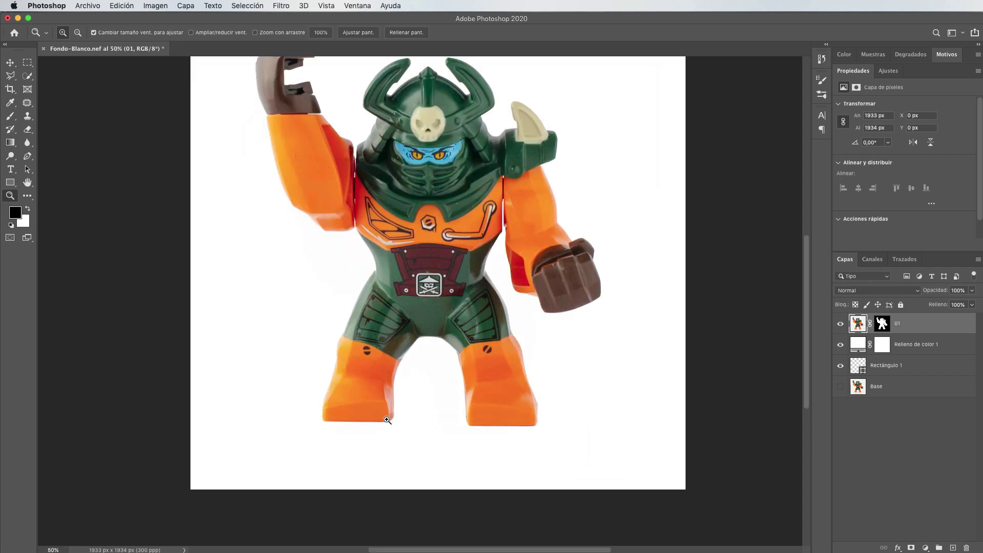
click(393, 418)
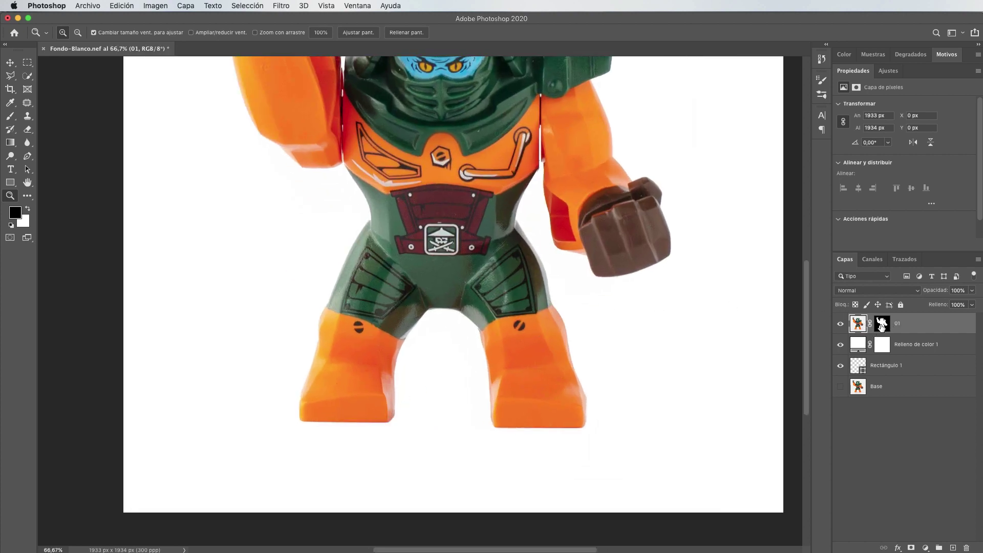
click(882, 324)
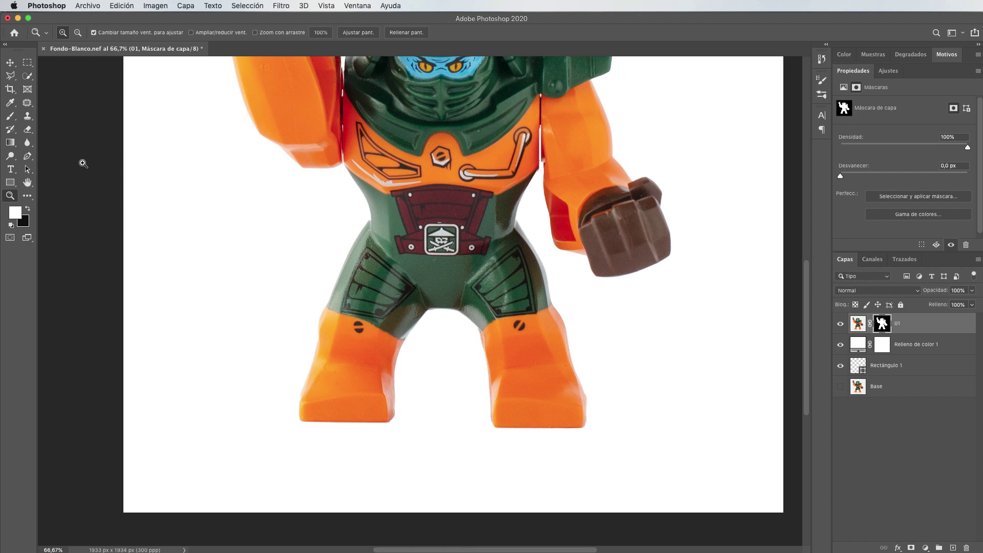
Choose the standard brush with a white foreground colour and set its opacity to 18%.
key(b)
right_click(11, 117)
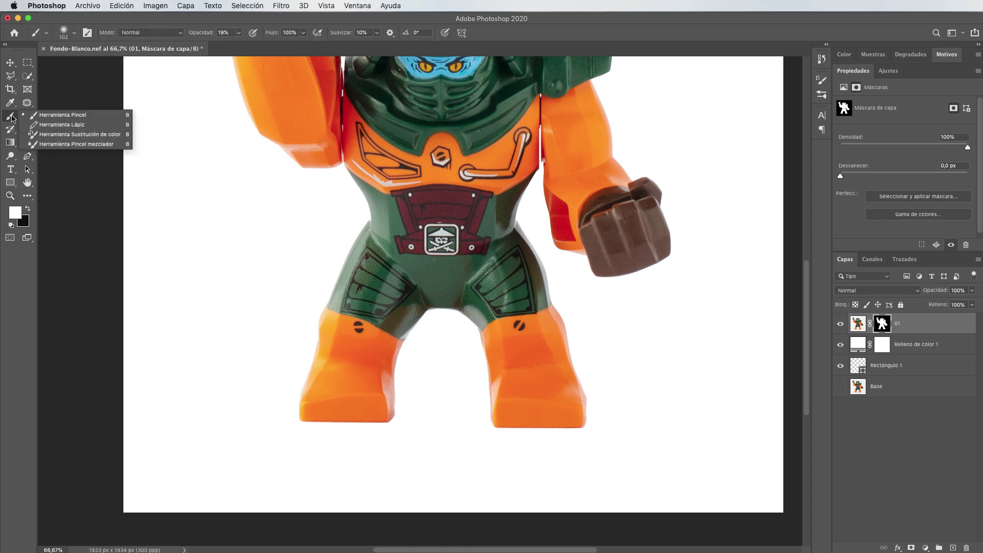
click(45, 117)
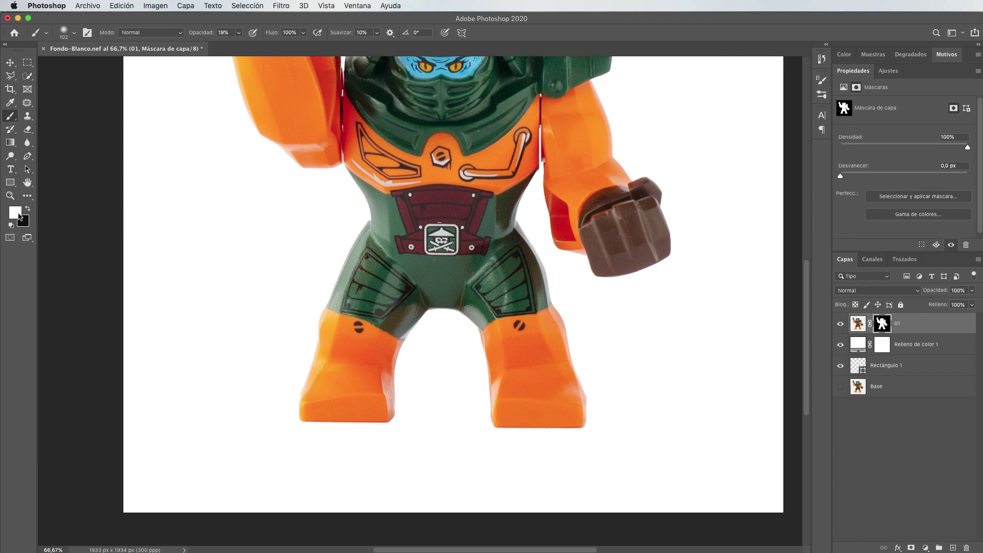
click(16, 213)
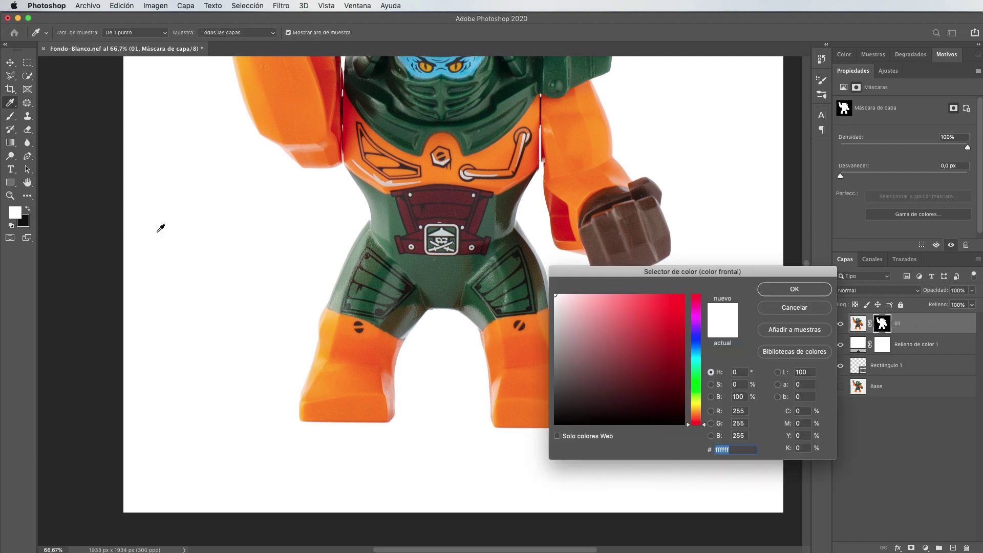
click(773, 290)
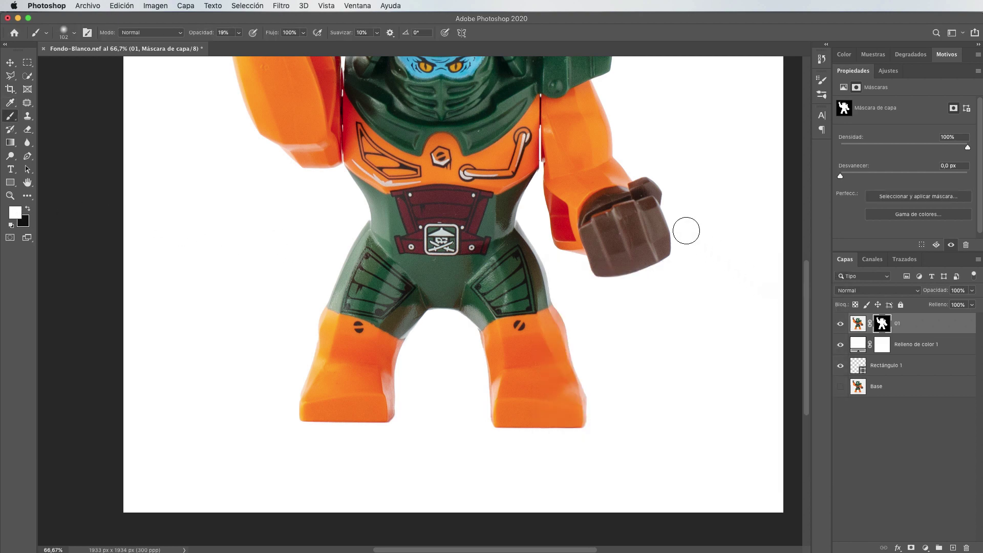
click(238, 34)
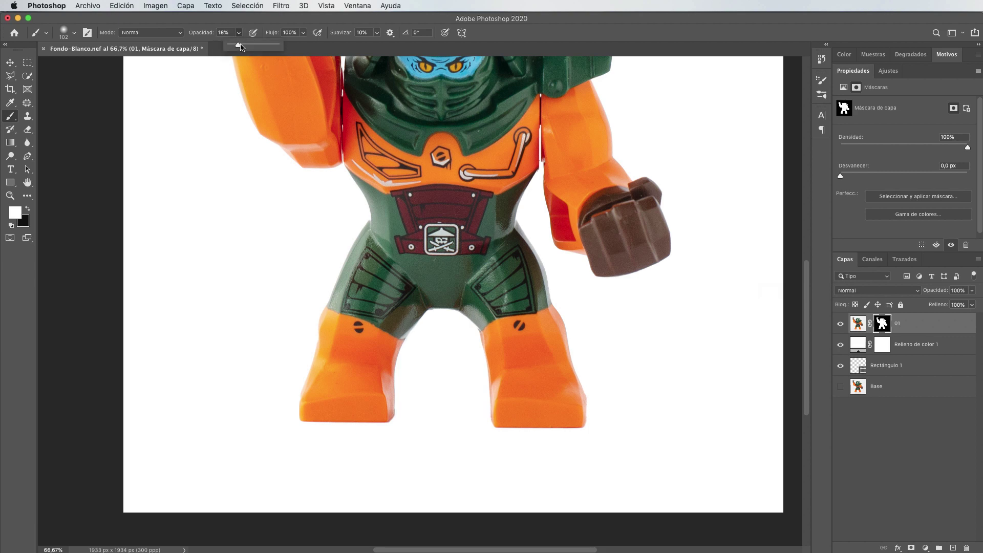
drag(240, 46, 247, 45)
Reduce the soft brush diameter from 102 px to 71 px.
click(251, 22)
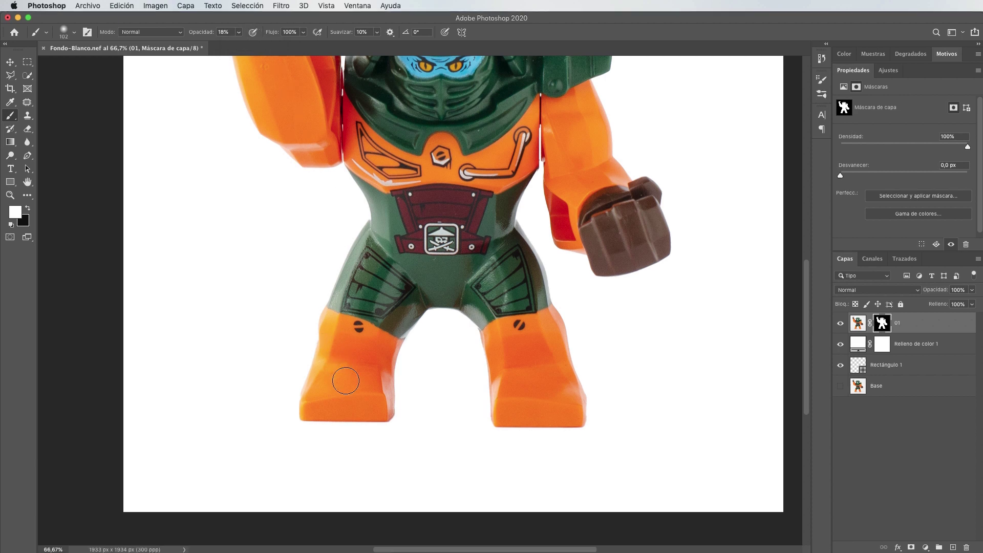
drag(340, 391, 327, 392)
scroll(460, 196, up, 3)
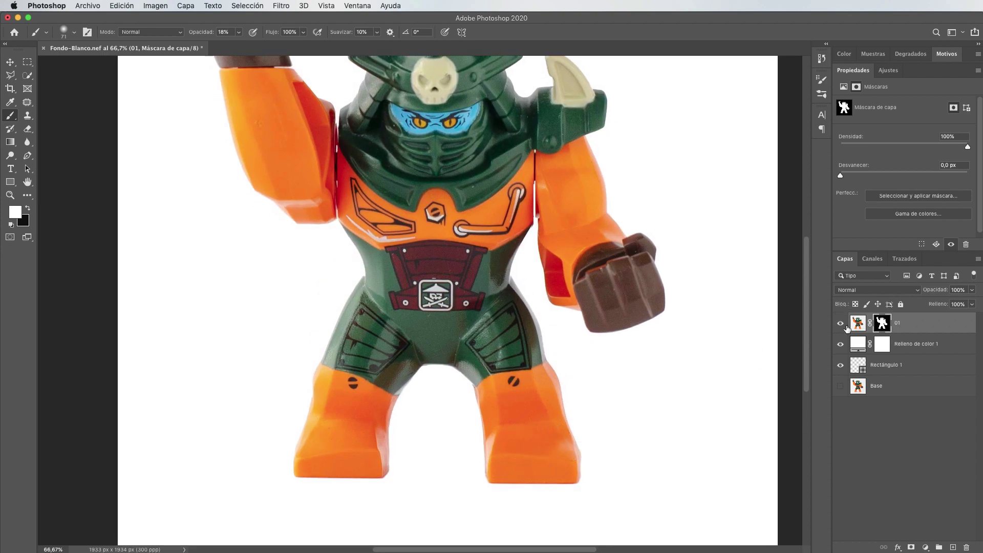
Hide the other layers and toggle the original photo to compare its floor shadow with the cut-out.
drag(842, 324, 840, 370)
click(841, 388)
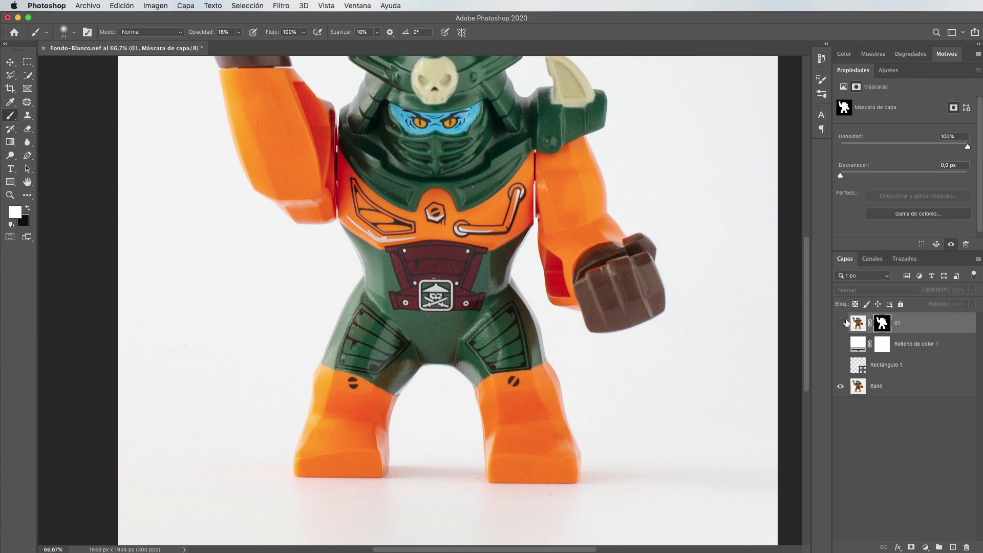
click(841, 323)
click(840, 386)
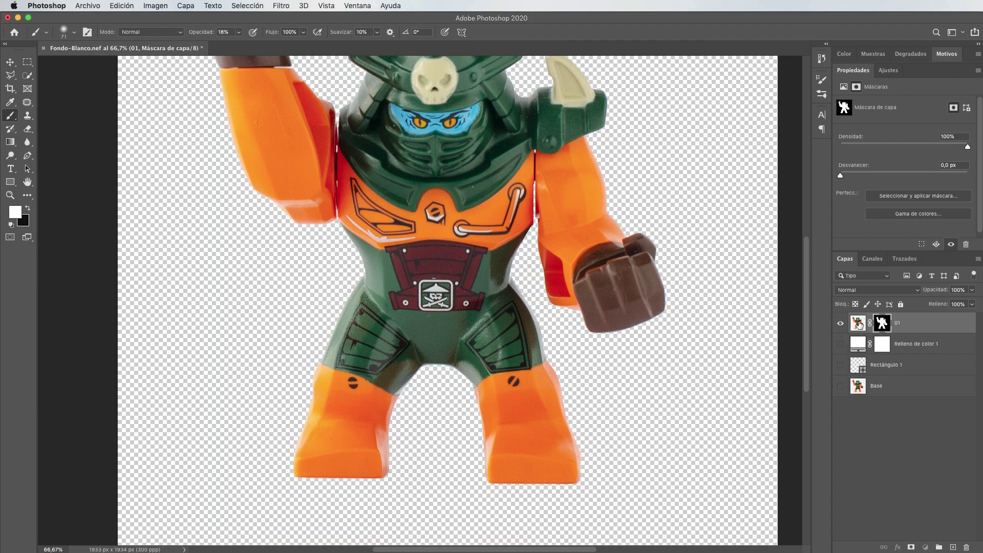
Switch layer 01's target between its mask and its pixels, ending on the pixels.
click(859, 323)
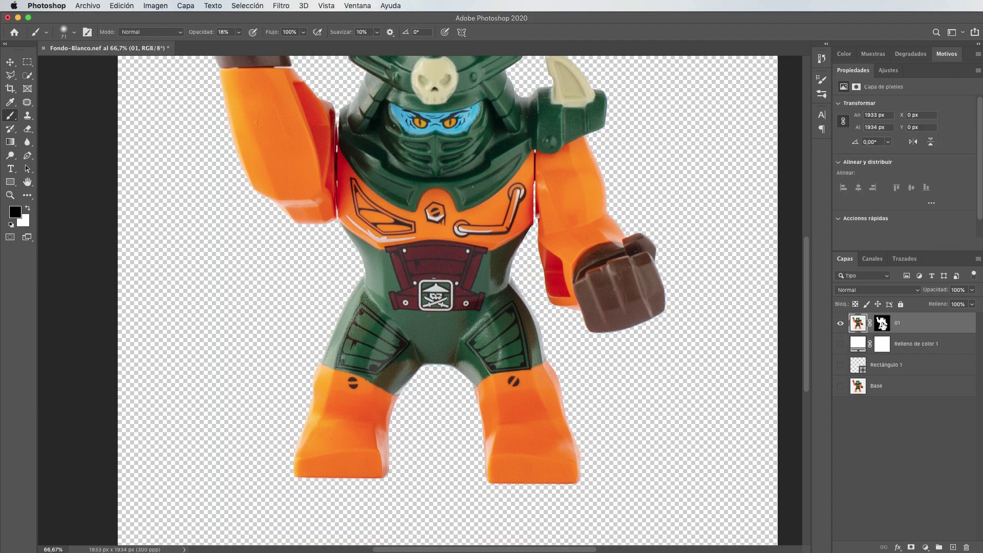
click(882, 323)
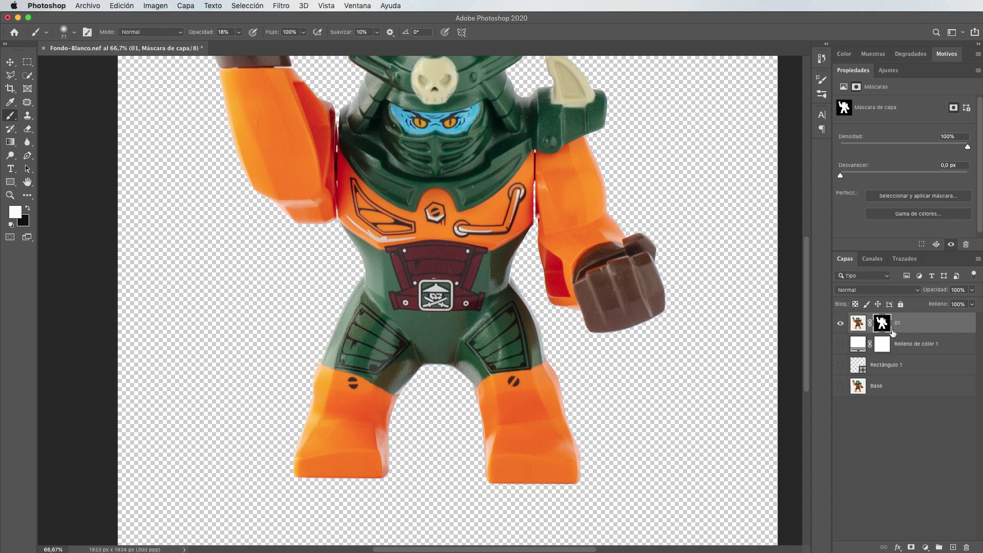
click(859, 325)
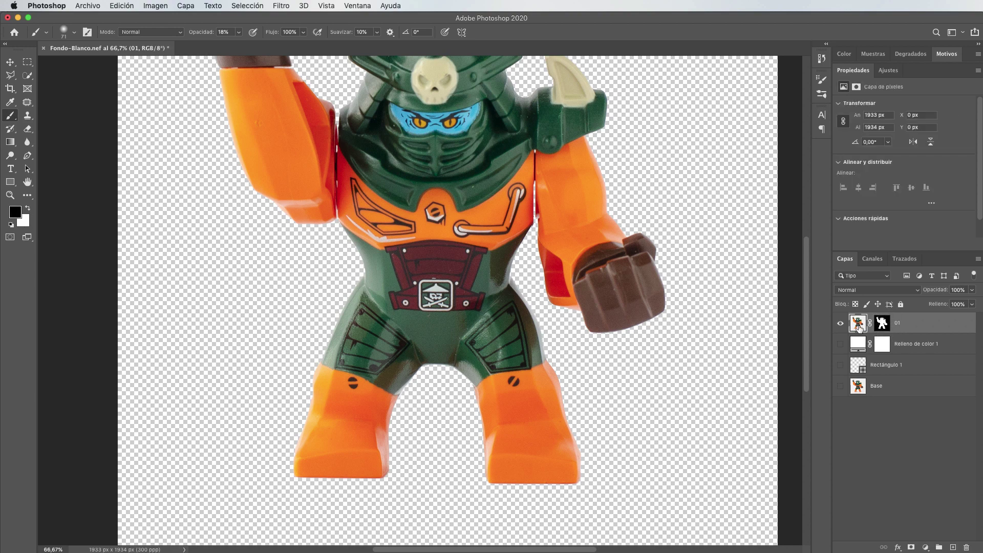
With 01's mask targeted and a 69 px brush, paint soft shadow under the left and right boots.
click(883, 323)
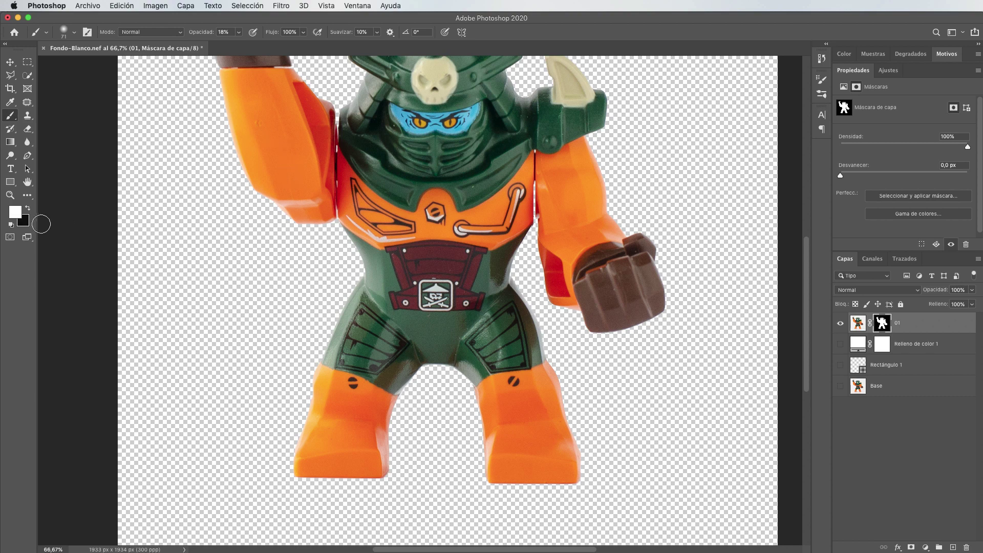
ctrl+alt+click(320, 472)
drag(319, 472, 317, 471)
mouse_move(300, 478)
mouse_down()
mouse_move(408, 476)
mouse_move(299, 479)
mouse_move(370, 475)
mouse_up()
mouse_move(430, 466)
mouse_down()
mouse_move(584, 484)
mouse_move(485, 483)
mouse_up()
mouse_move(484, 483)
mouse_down()
mouse_move(587, 483)
mouse_move(484, 484)
mouse_move(564, 478)
mouse_move(469, 470)
mouse_move(500, 477)
mouse_move(474, 481)
mouse_move(588, 482)
mouse_move(397, 474)
mouse_move(512, 472)
mouse_move(452, 472)
mouse_move(297, 483)
mouse_move(587, 481)
mouse_up()
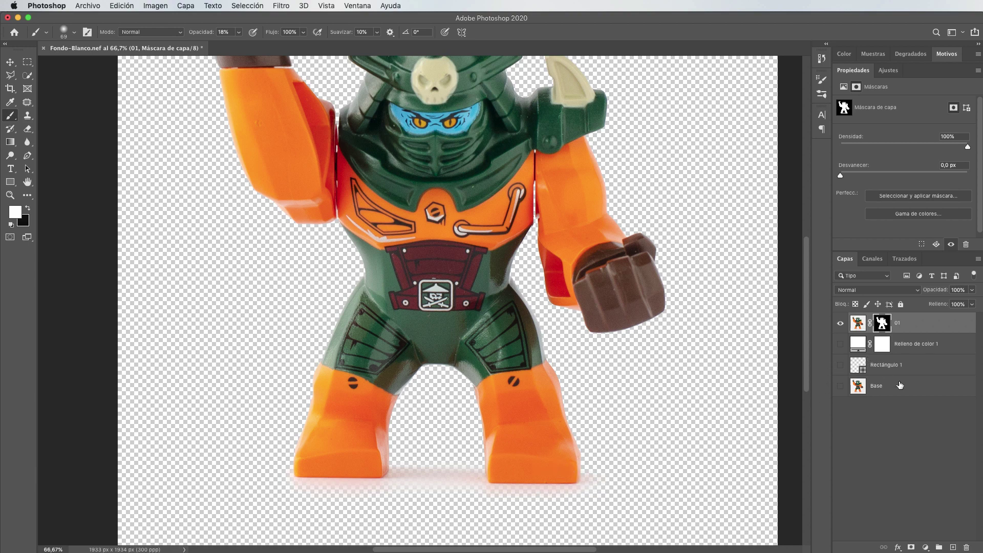
Show the white Relleno de color 1 fill, zoom out to the whole figure, and retarget 01's mask.
click(850, 346)
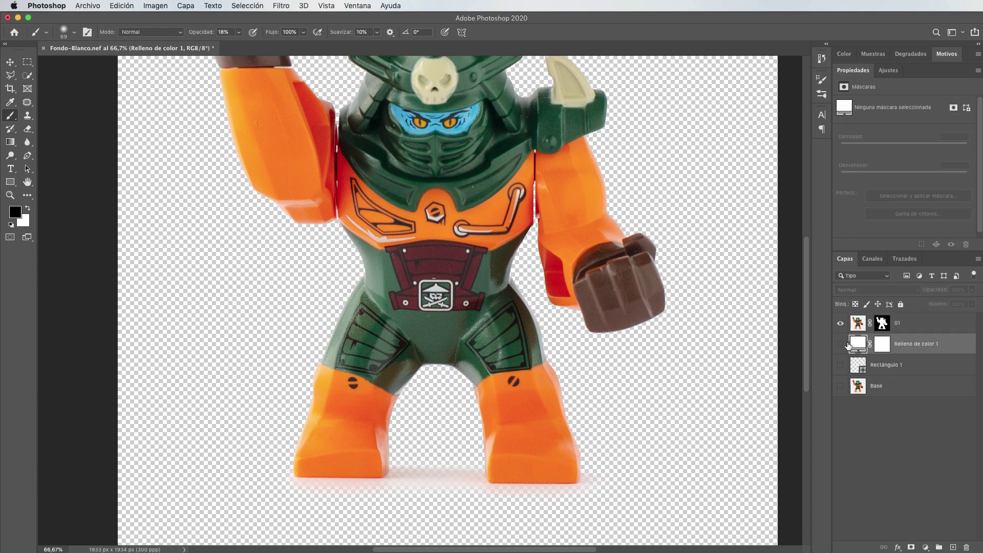
click(840, 345)
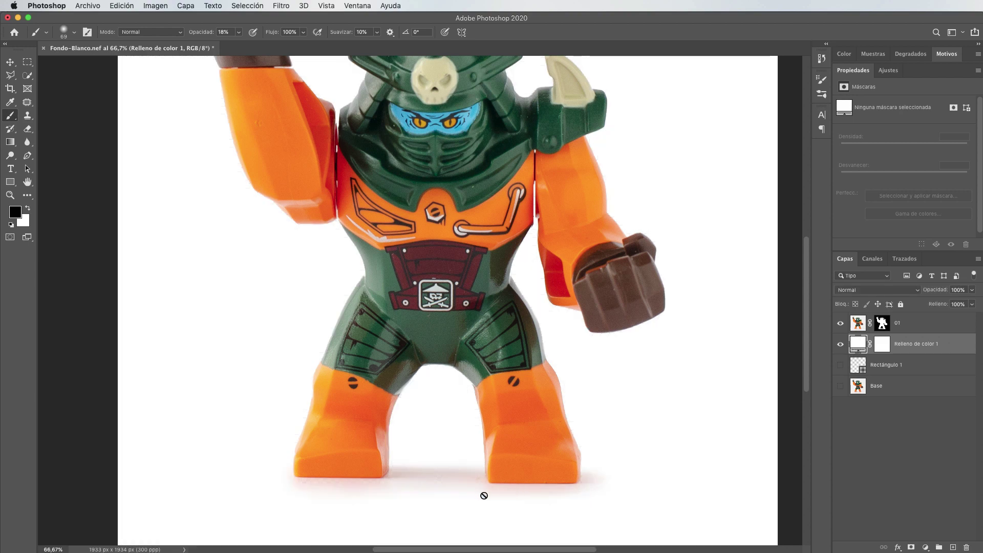
key(z)
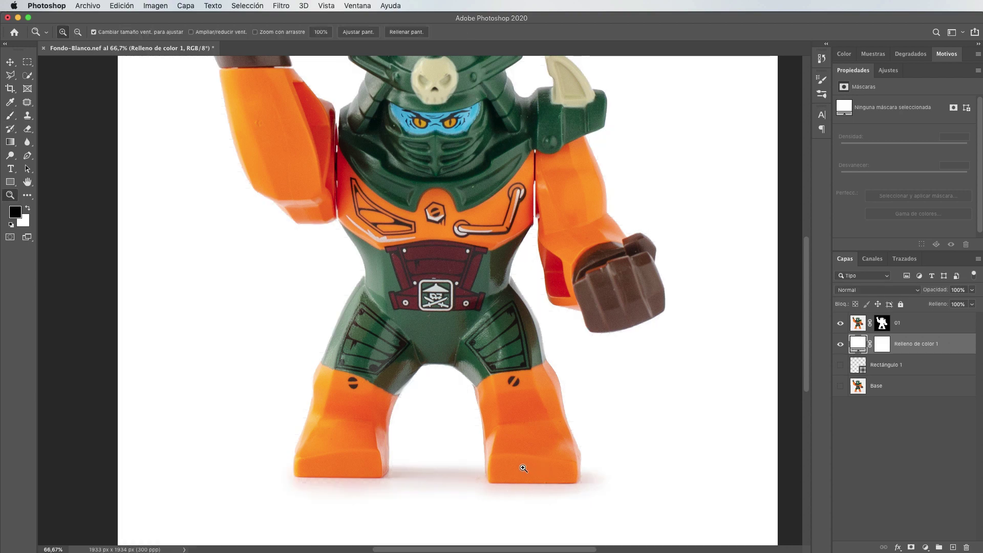
alt+click(495, 474)
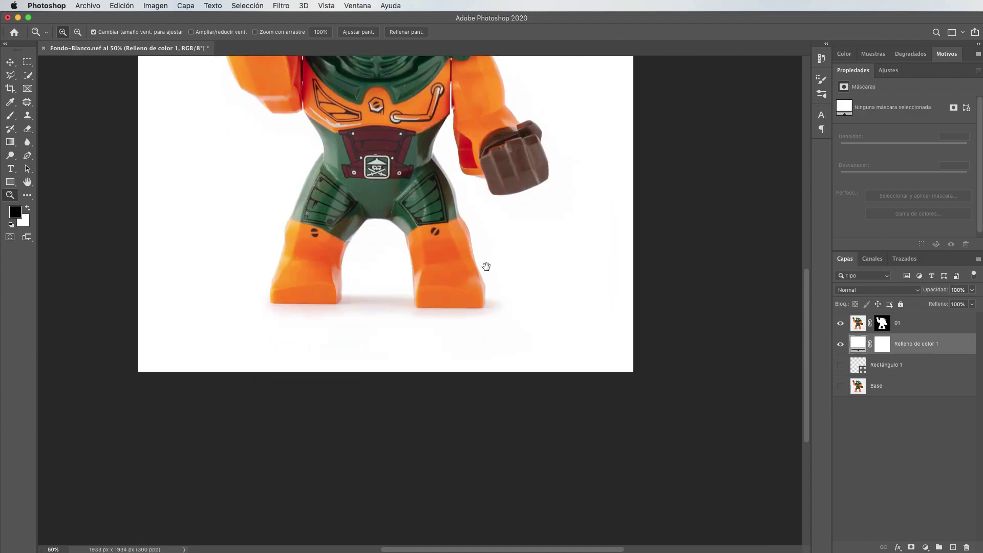
drag(486, 266, 564, 394)
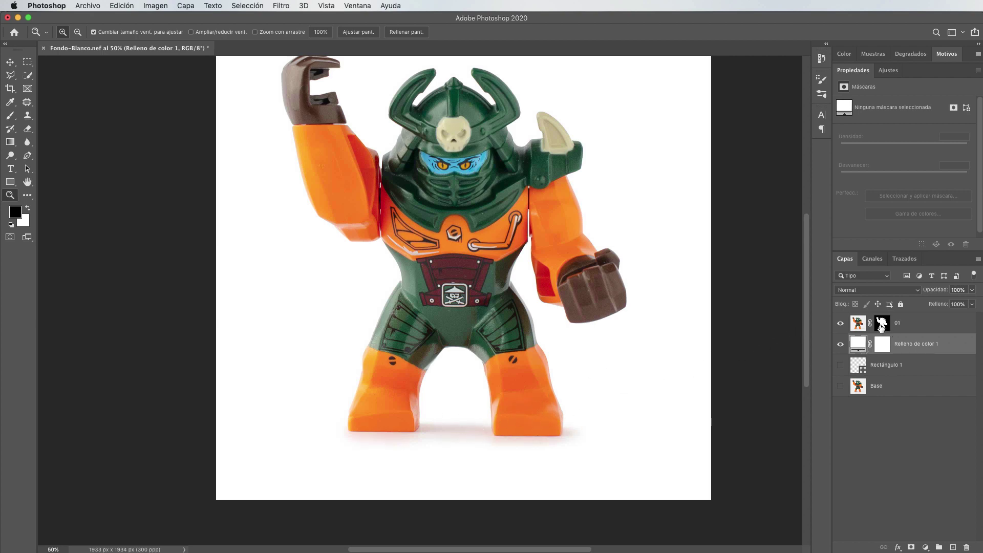
click(882, 327)
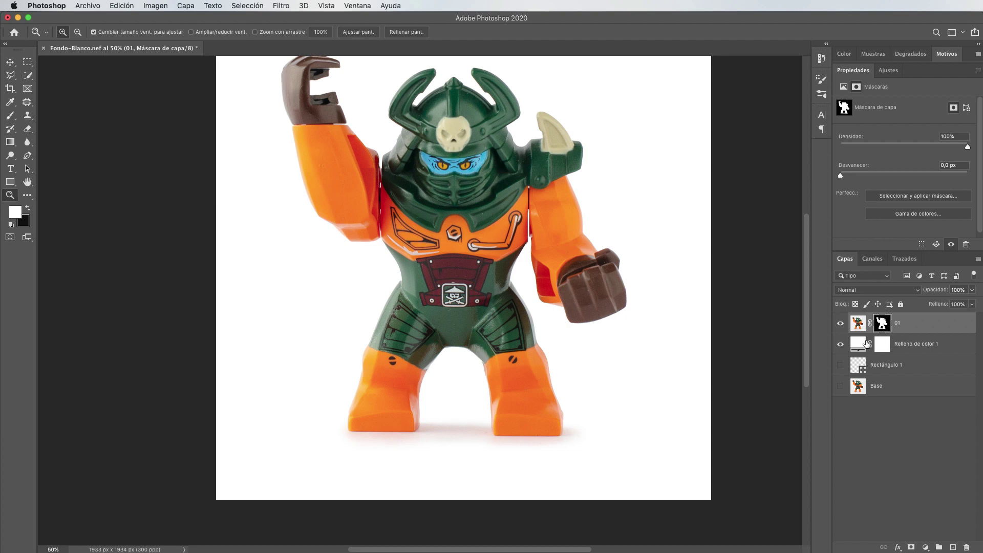
Set the foreground to a near-black colour sampled from the image.
click(28, 209)
click(16, 213)
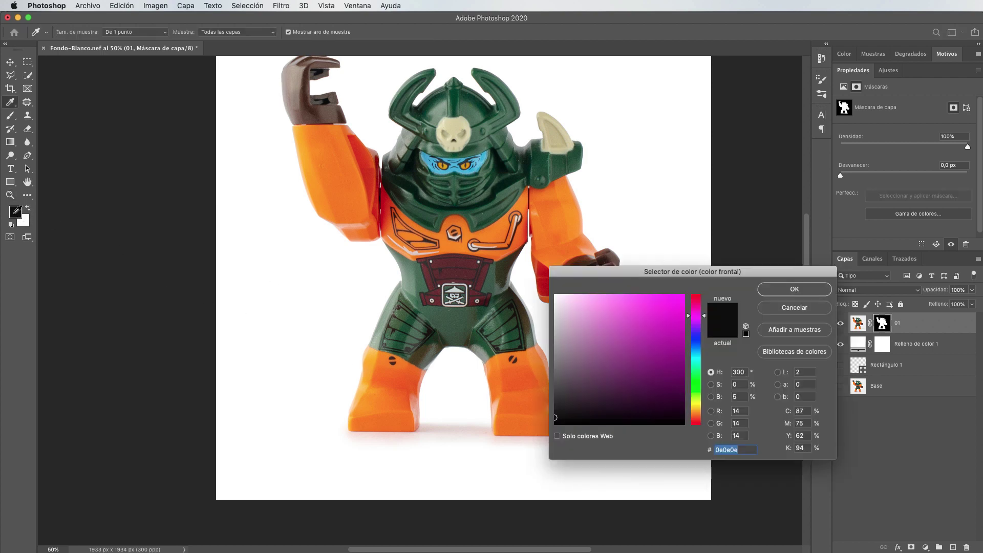
click(373, 255)
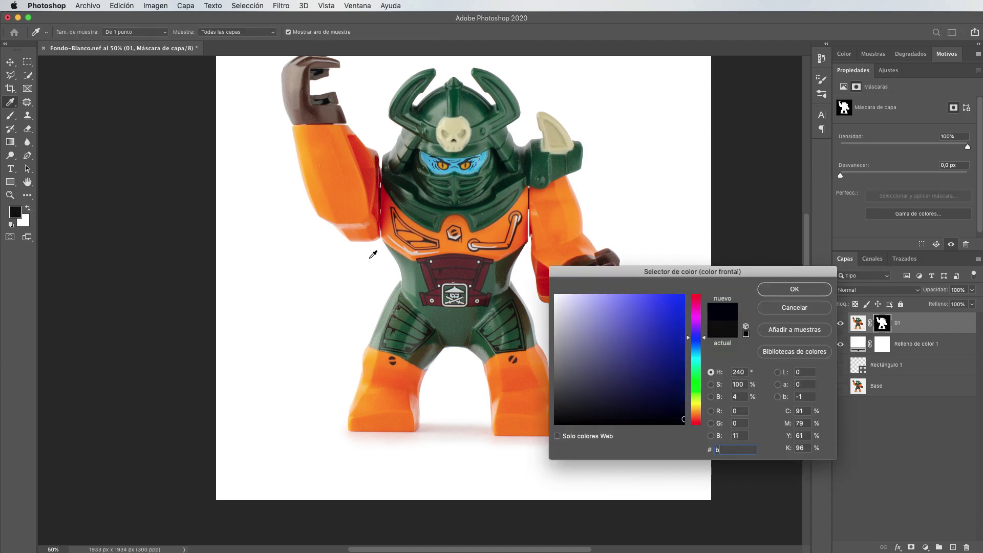
click(786, 291)
Return to the brush and resize it to 75 px.
key(z)
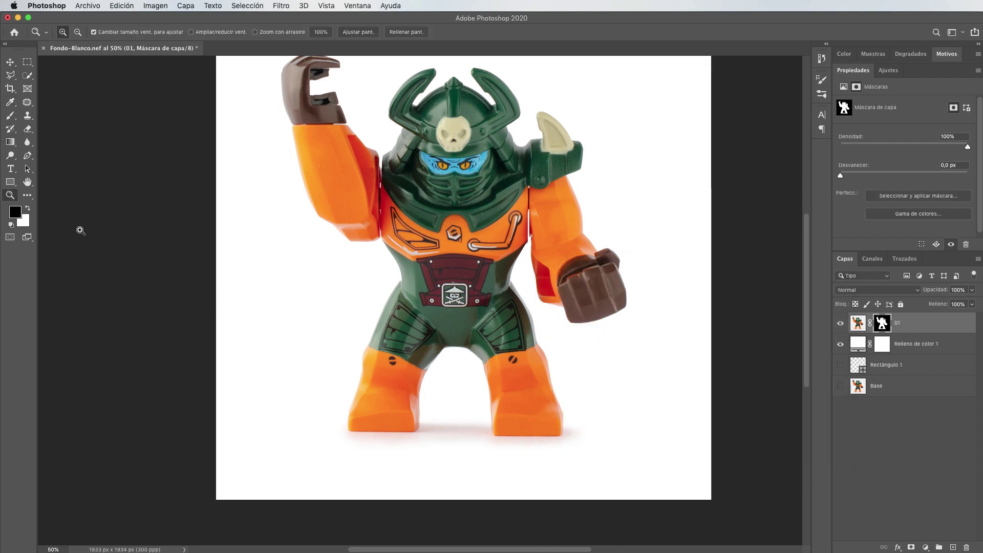
key(b)
drag(470, 438, 492, 425)
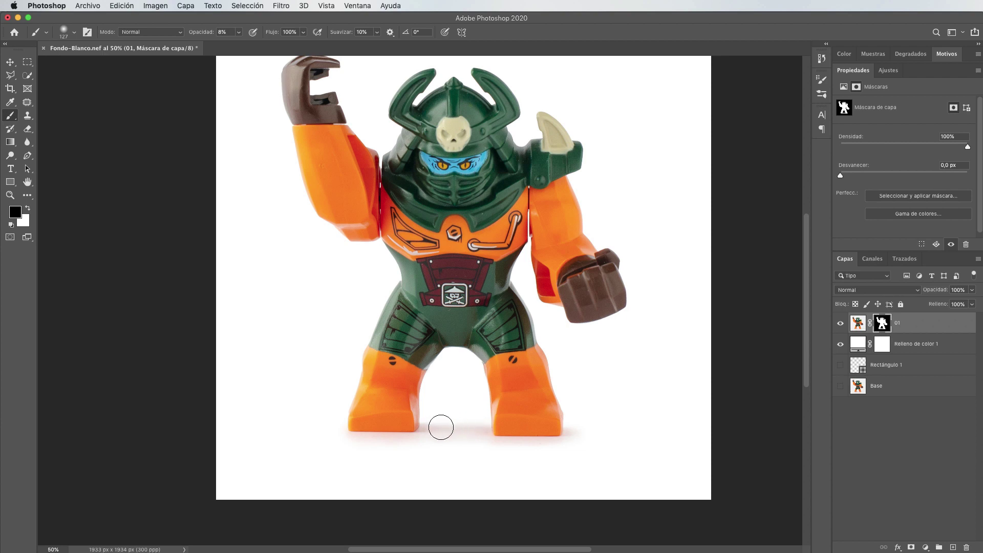
drag(470, 426, 466, 426)
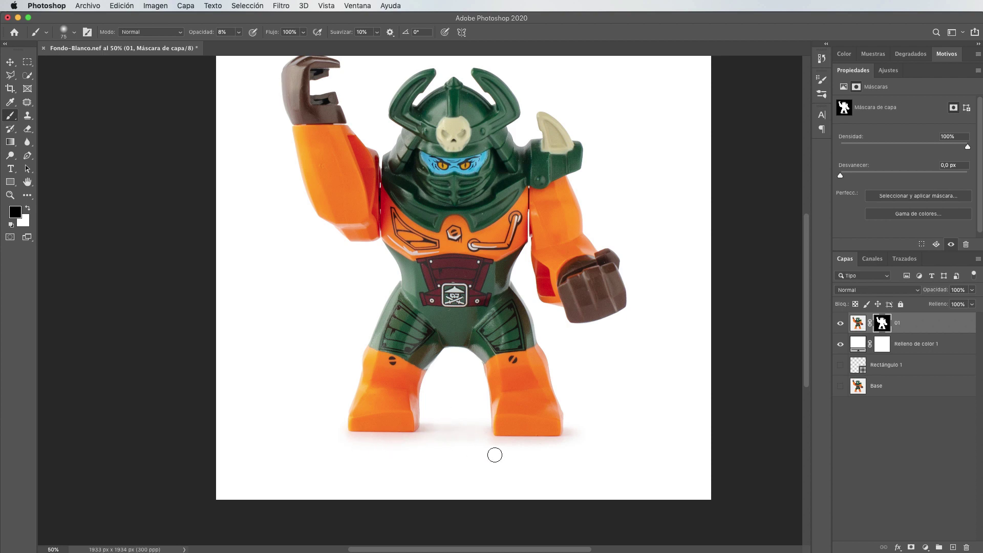
key(z)
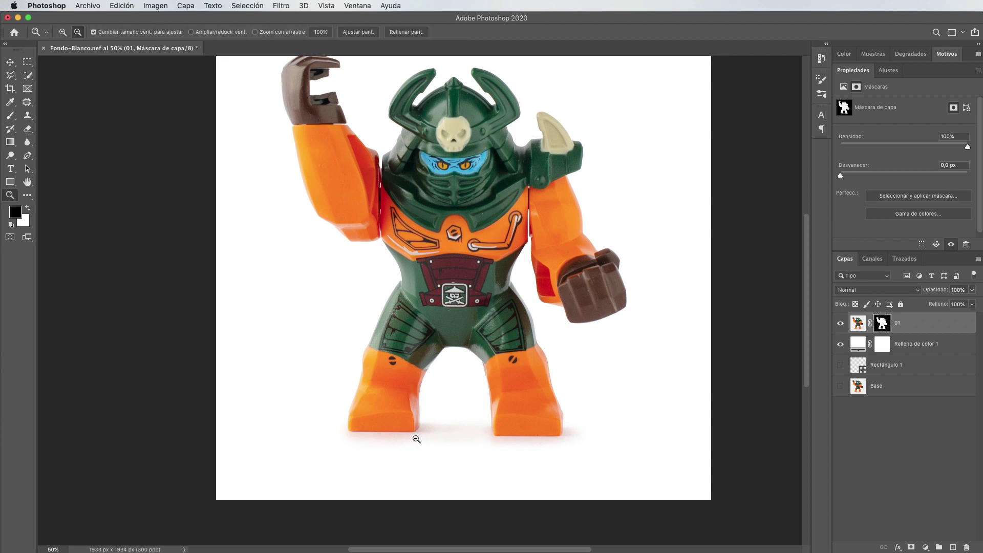
alt+click(416, 438)
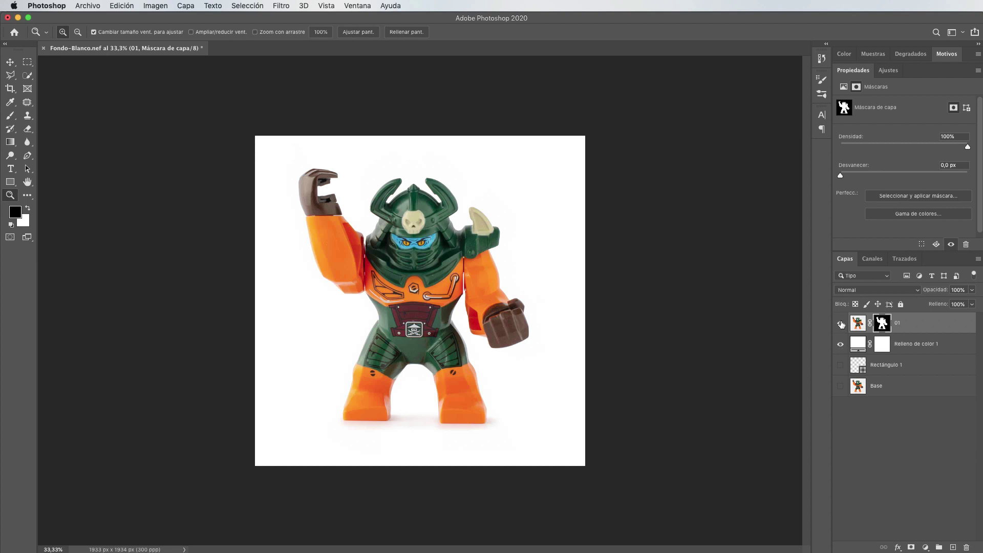
click(840, 345)
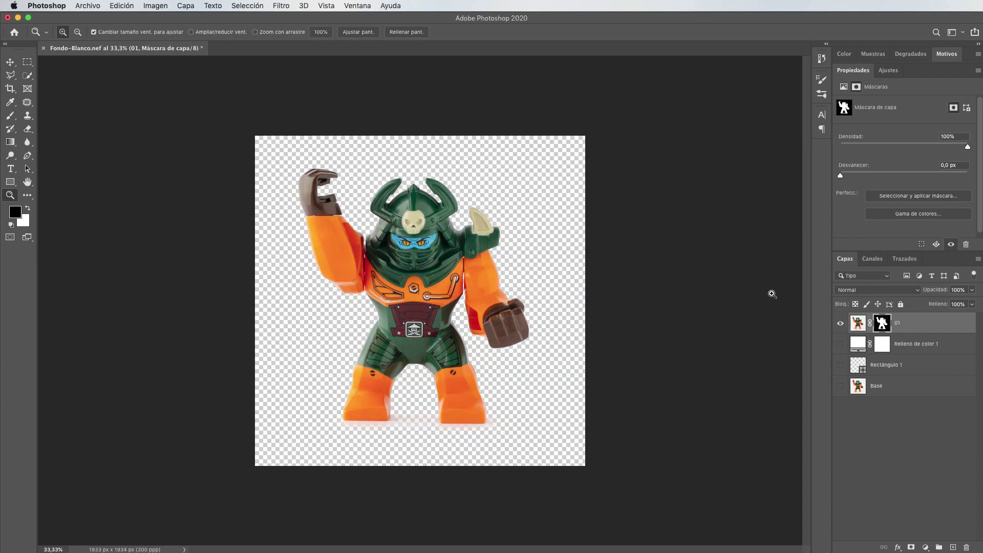
click(10, 62)
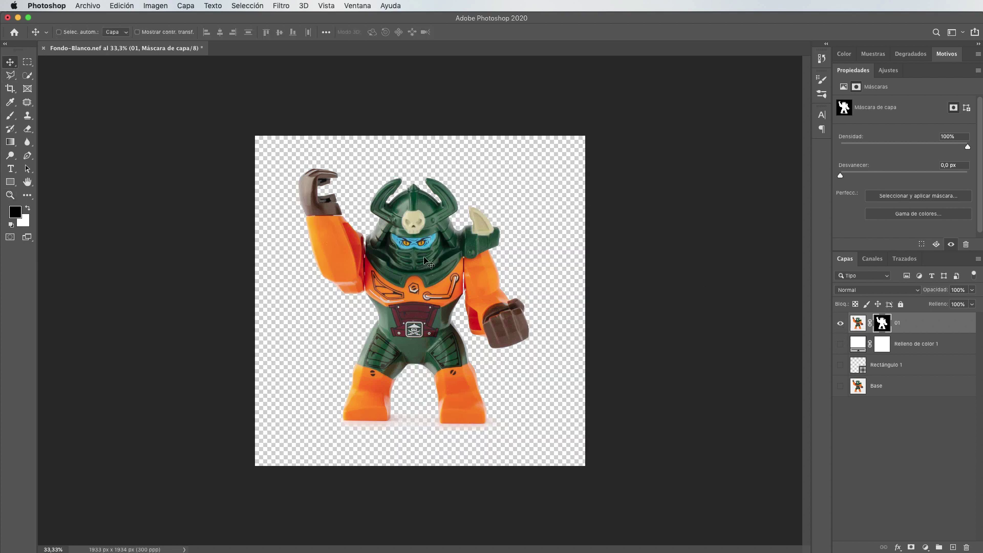
click(860, 327)
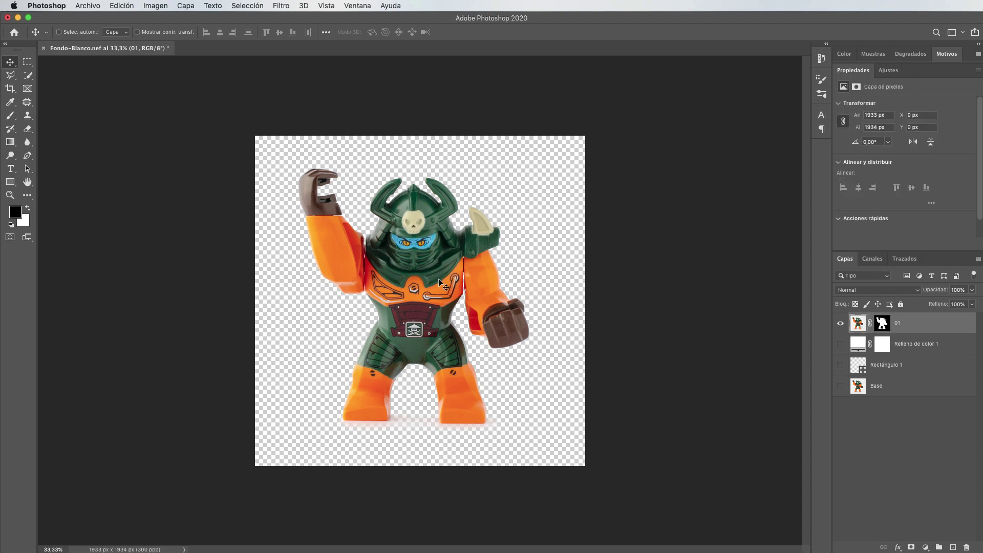
drag(438, 279, 449, 283)
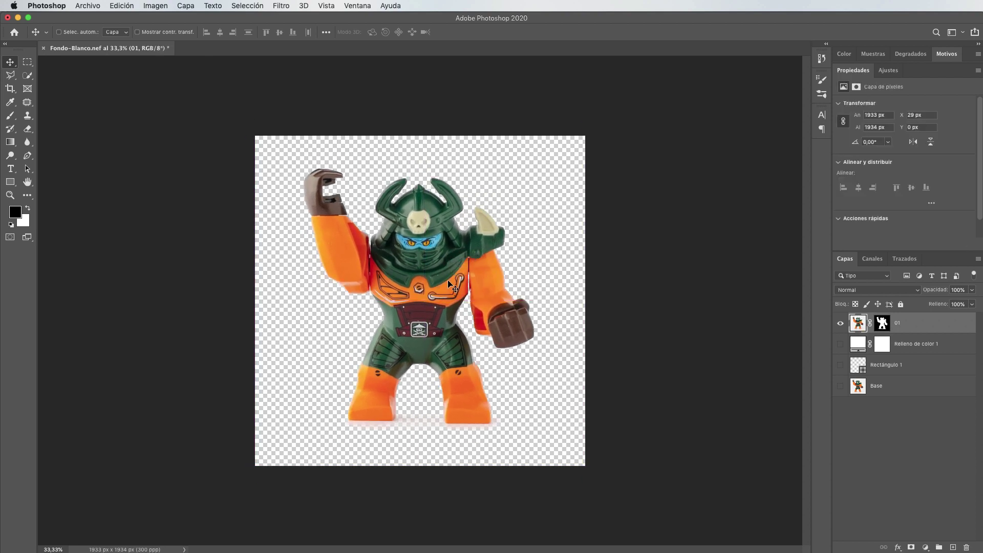
key(super+z)
click(840, 344)
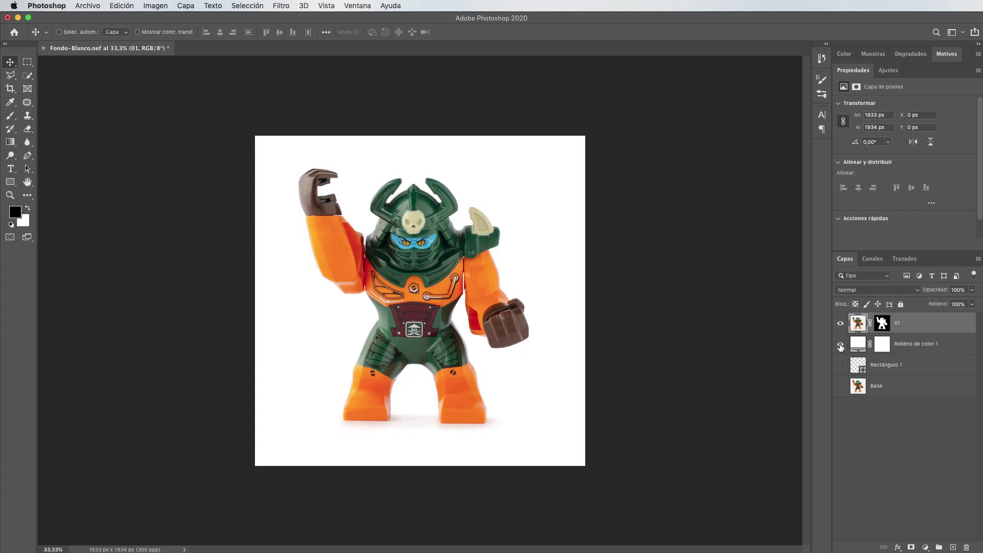
click(840, 344)
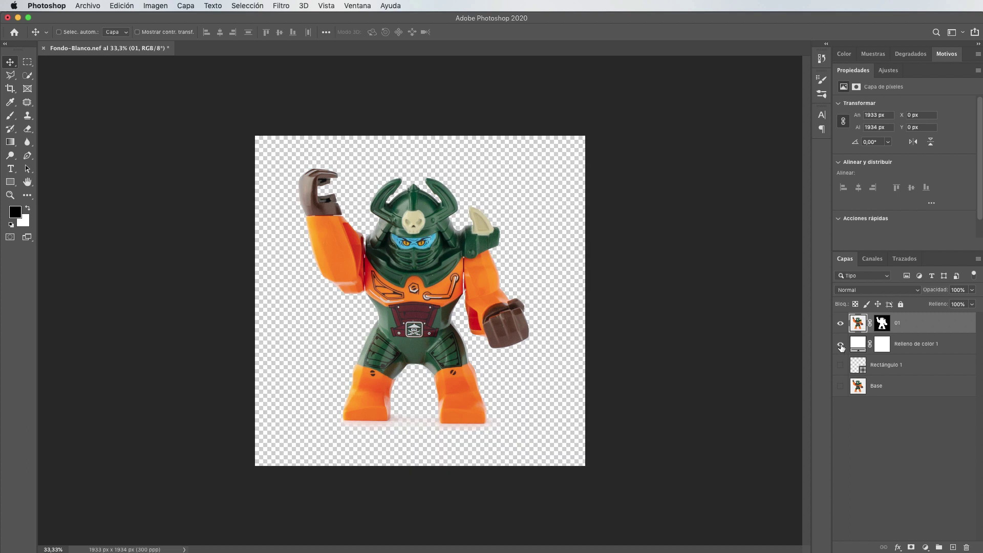
click(840, 344)
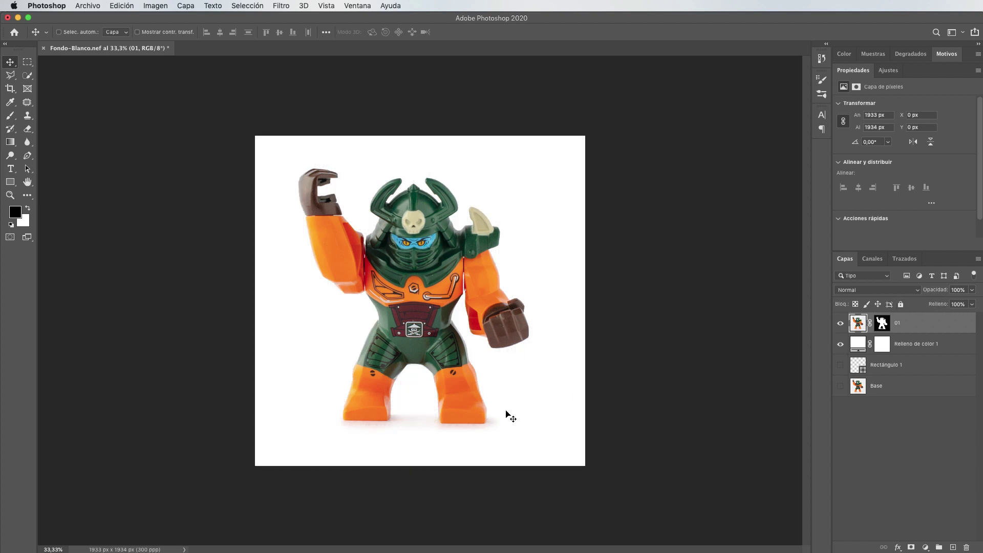